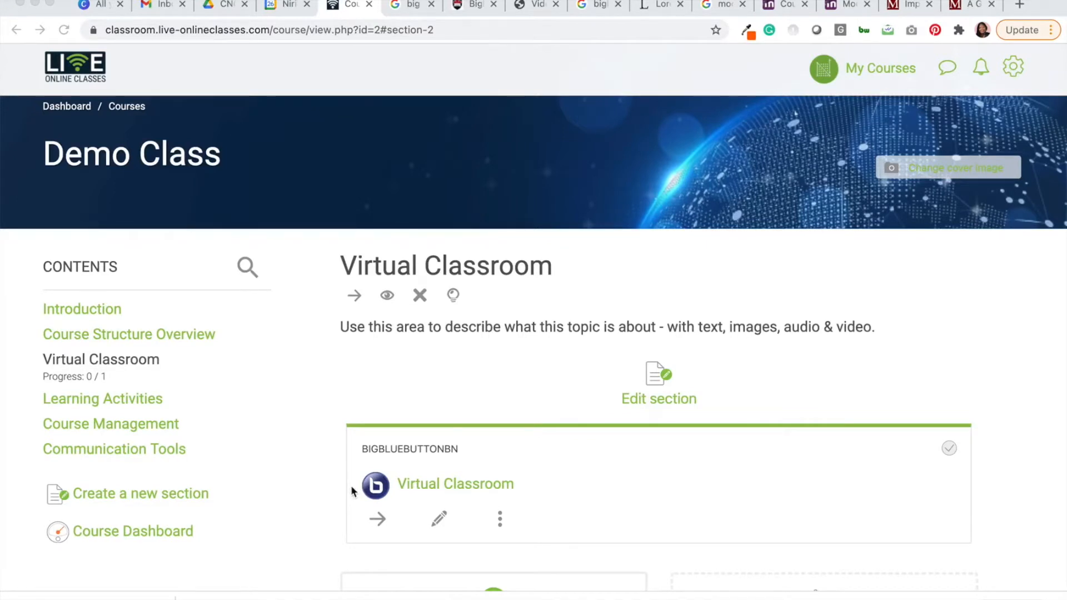
# Join the Virtual Classroom session with microphone audio, confirming the echo test, and mute the microphone.
pyautogui.click(404, 484)
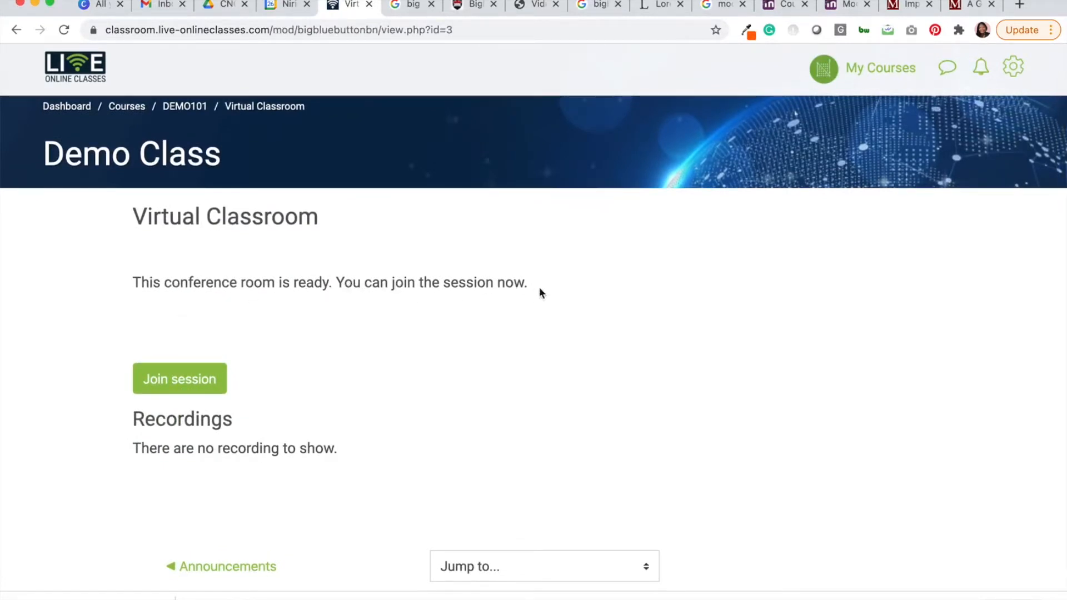
pyautogui.click(169, 383)
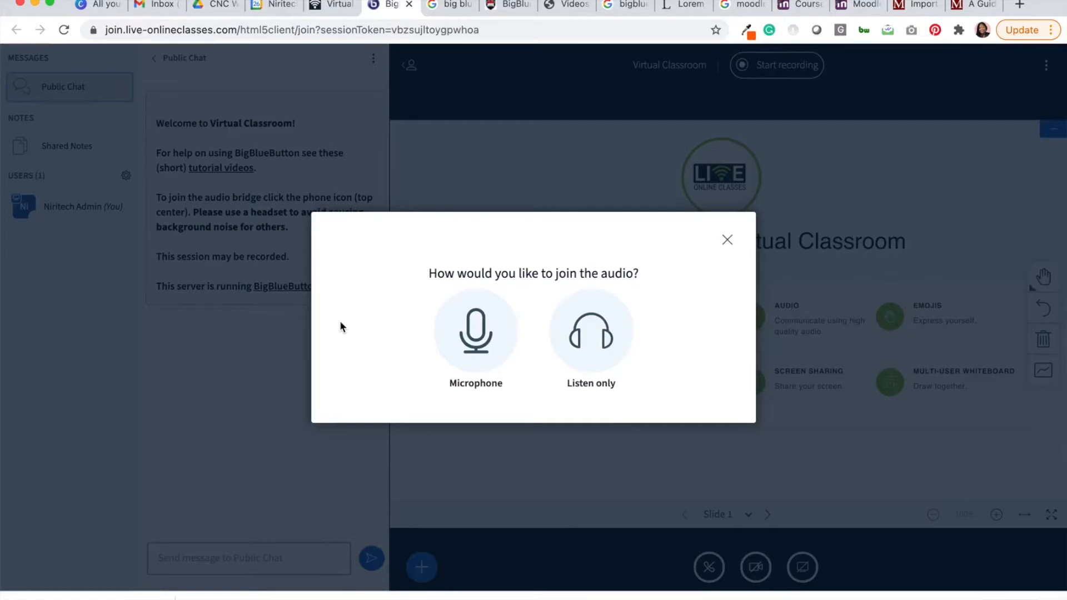
pyautogui.click(478, 341)
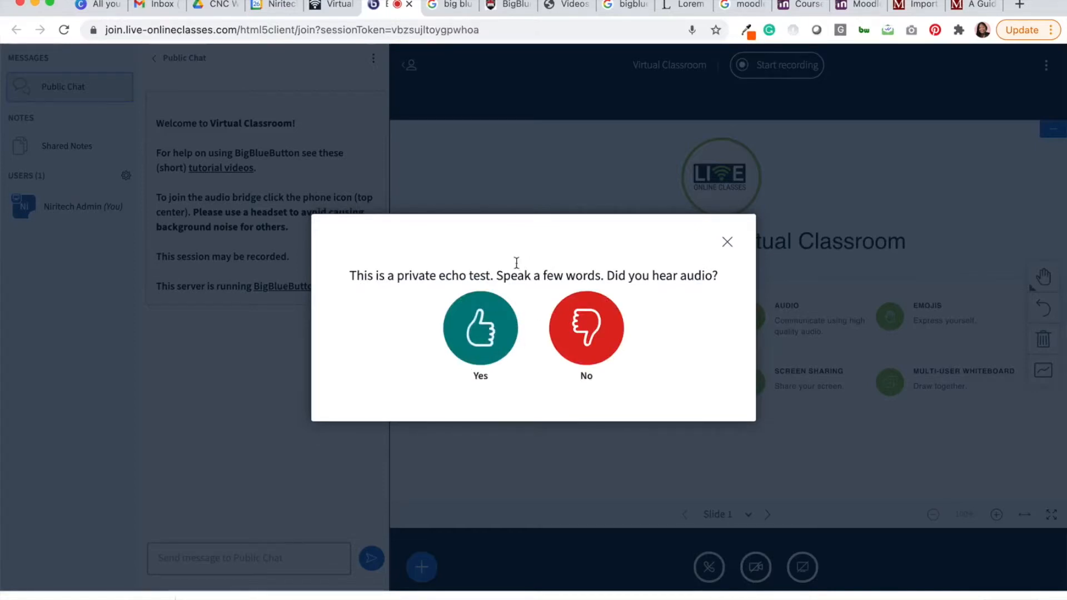
pyautogui.click(489, 339)
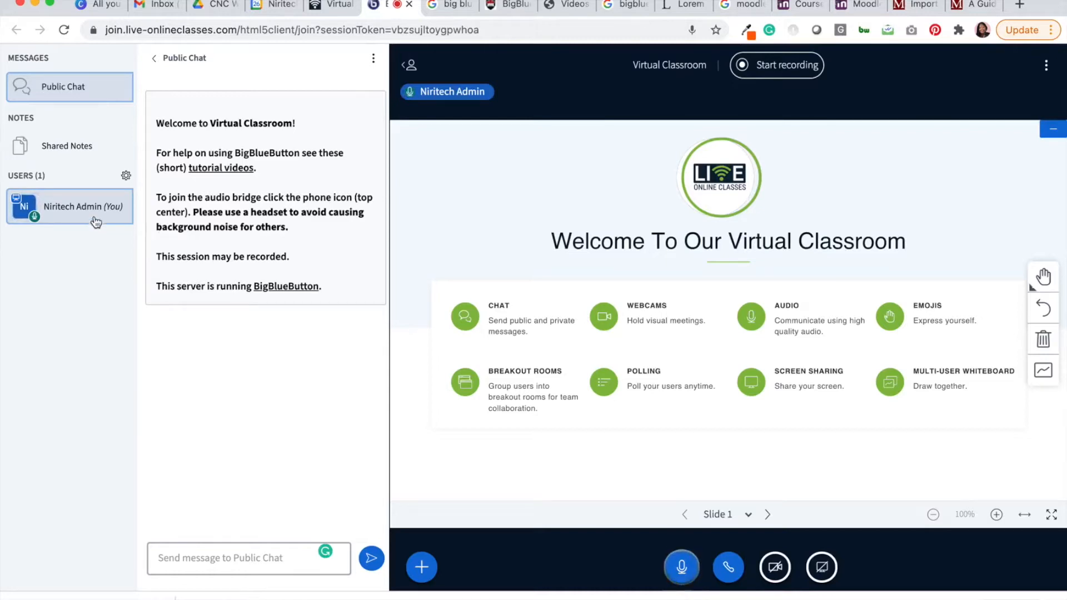
pyautogui.click(681, 567)
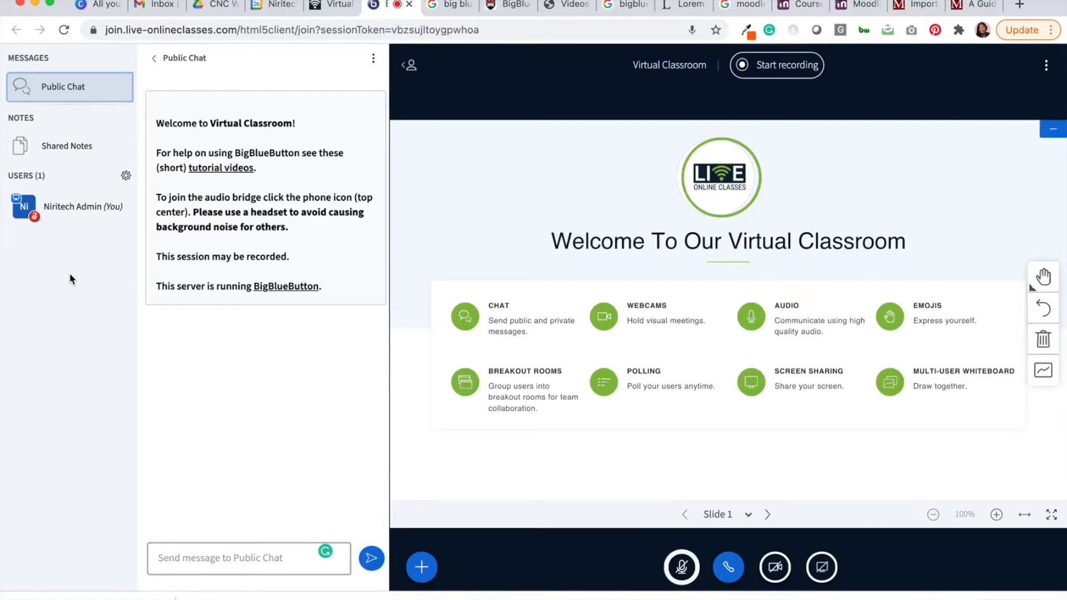
# Start recording the session and pause the recording.
pyautogui.click(774, 67)
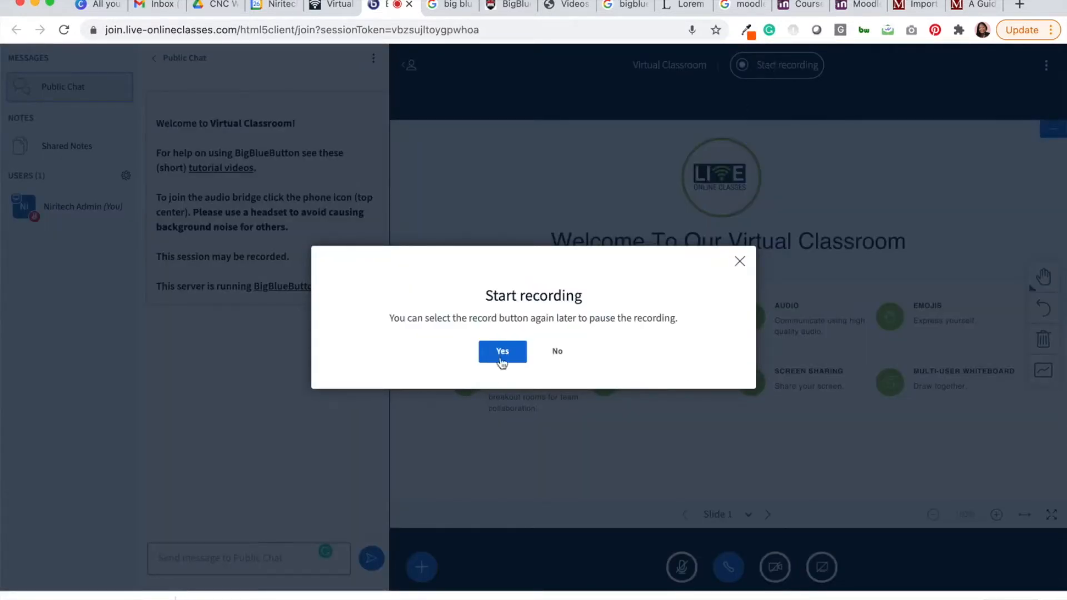
pyautogui.click(503, 353)
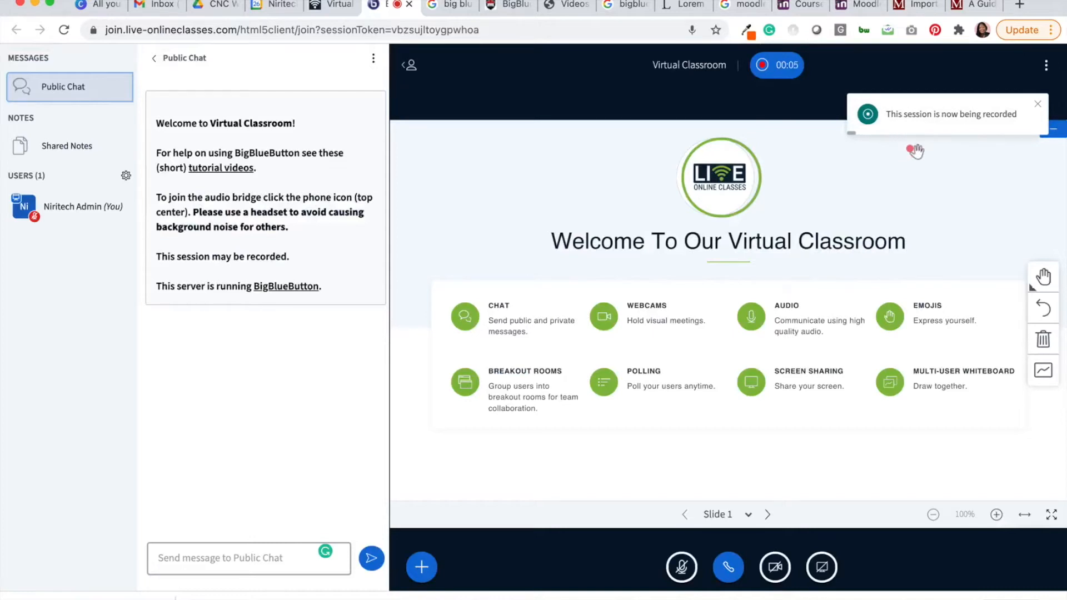
pyautogui.click(786, 74)
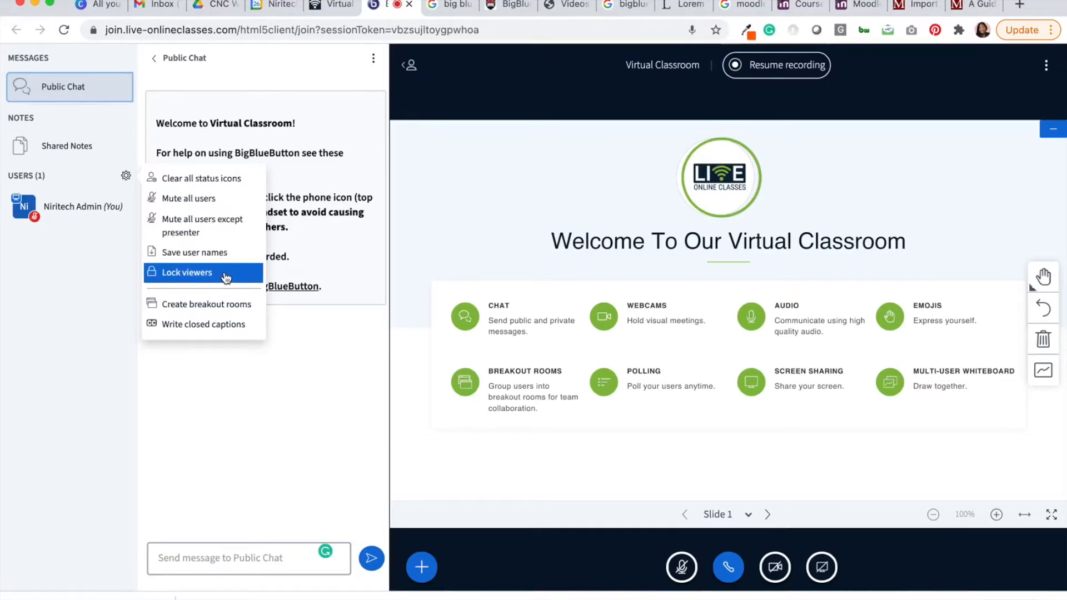
# Unlock all seven features in the Lock viewers settings, from sharing webcams to seeing other viewers in the Users list.
pyautogui.click(225, 276)
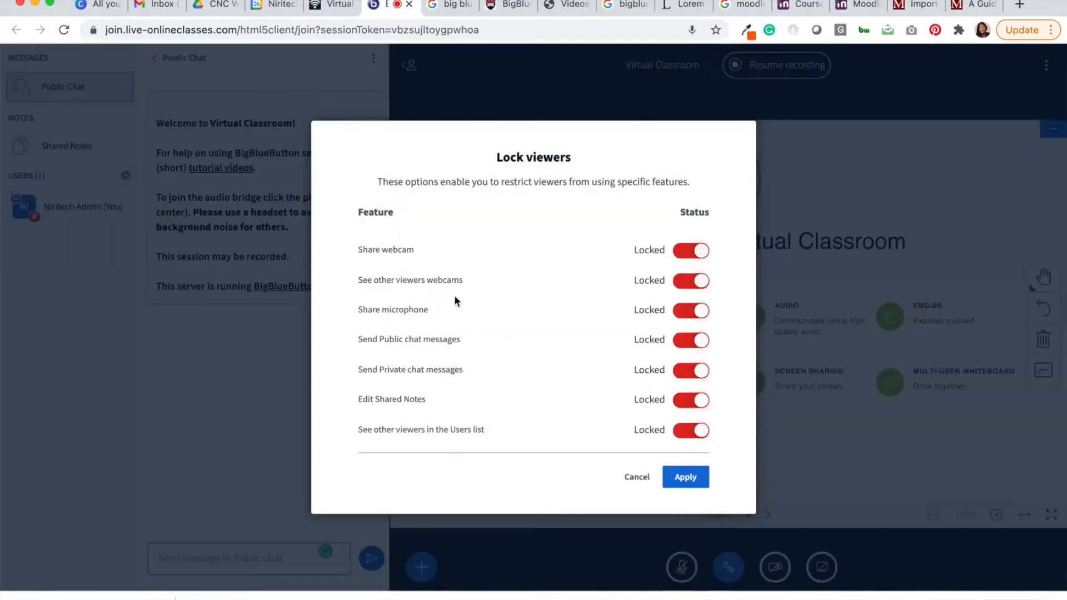
pyautogui.click(701, 250)
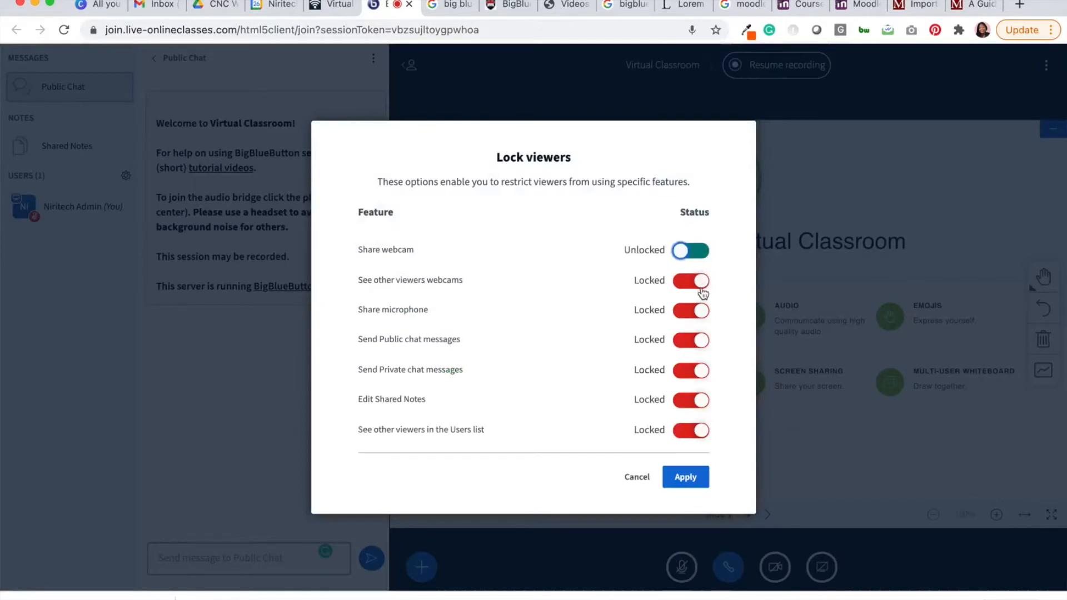
pyautogui.click(702, 281)
pyautogui.click(703, 310)
pyautogui.click(701, 339)
pyautogui.click(698, 371)
pyautogui.click(700, 401)
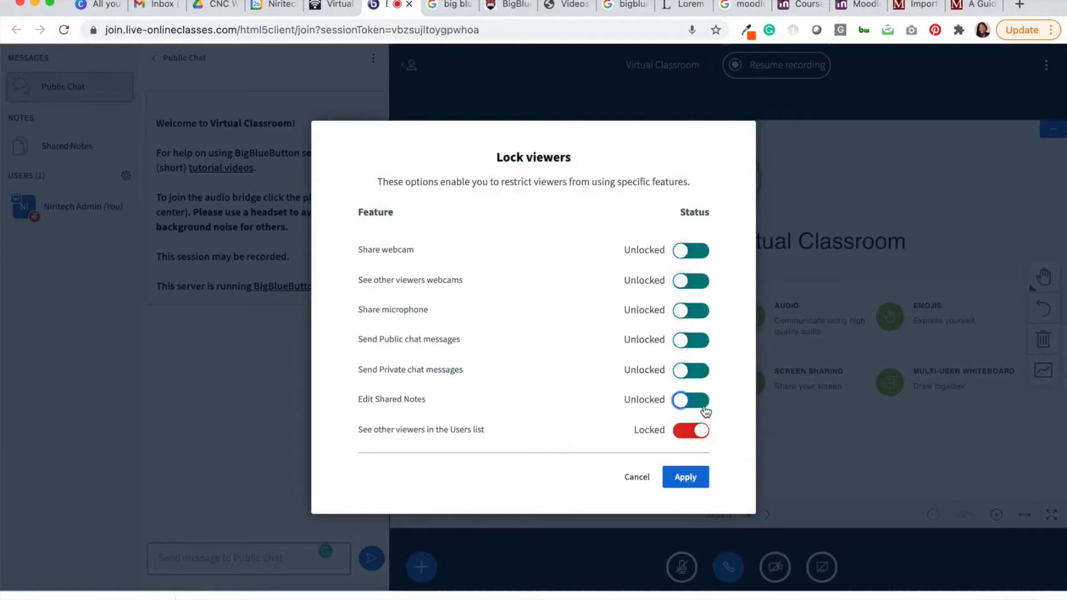
pyautogui.click(701, 430)
# Lock Share webcam, See other viewers webcams, Share microphone and Send Public chat messages for viewers.
pyautogui.click(685, 251)
pyautogui.click(688, 282)
pyautogui.click(687, 312)
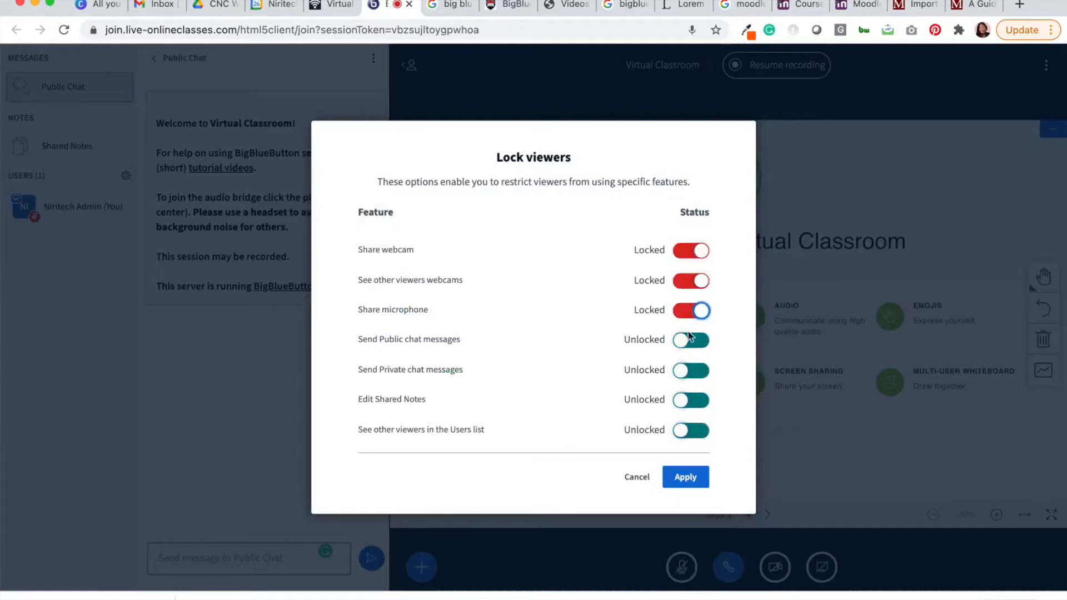
pyautogui.click(686, 341)
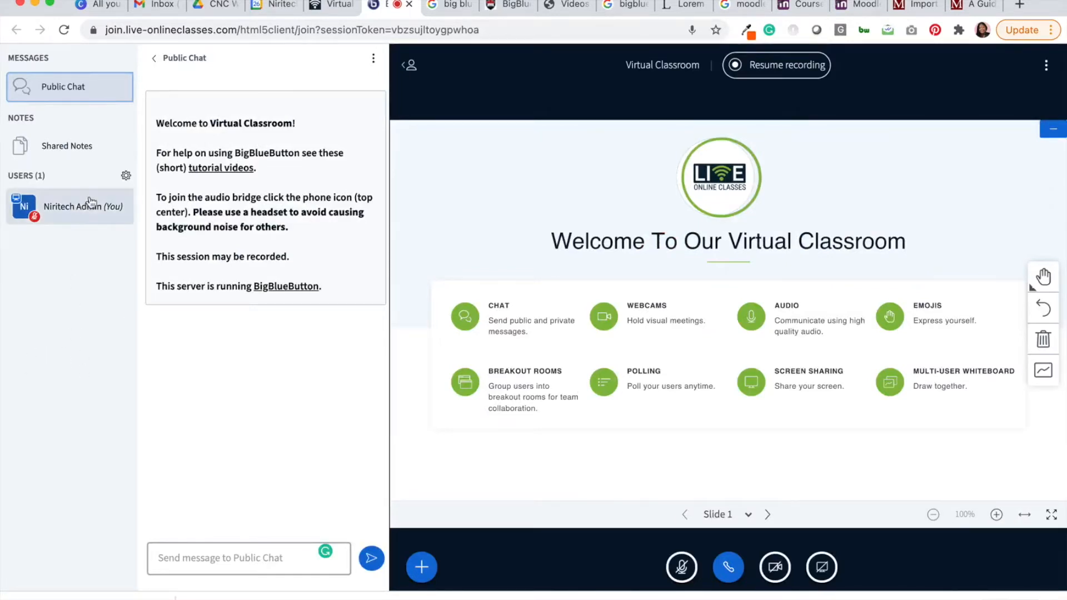
# Display the status choices available for your own entry in the users list.
pyautogui.rightClick(75, 211)
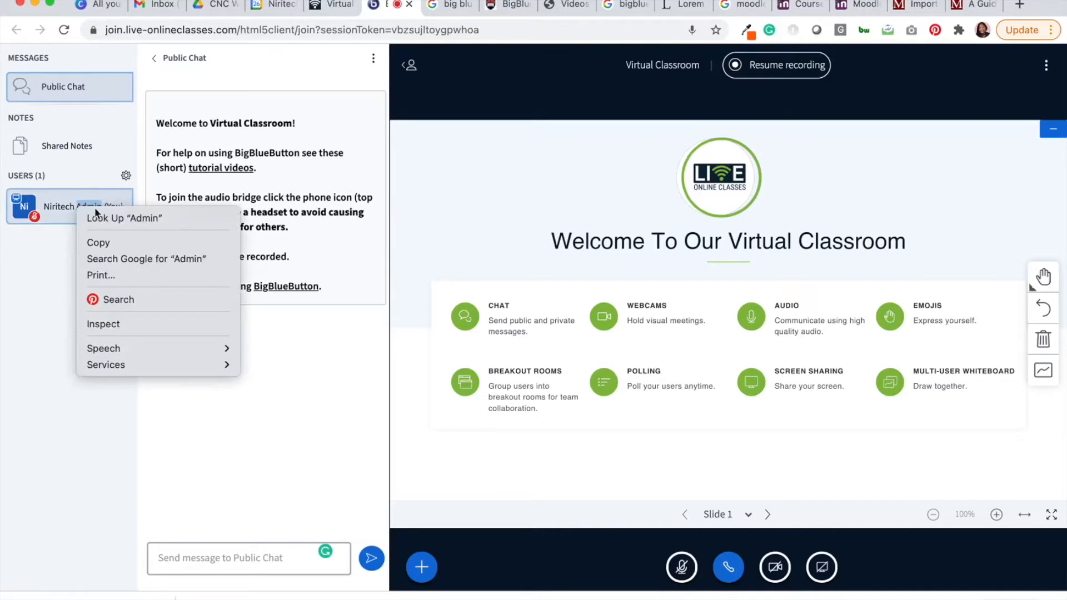
pyautogui.click(66, 210)
pyautogui.click(66, 212)
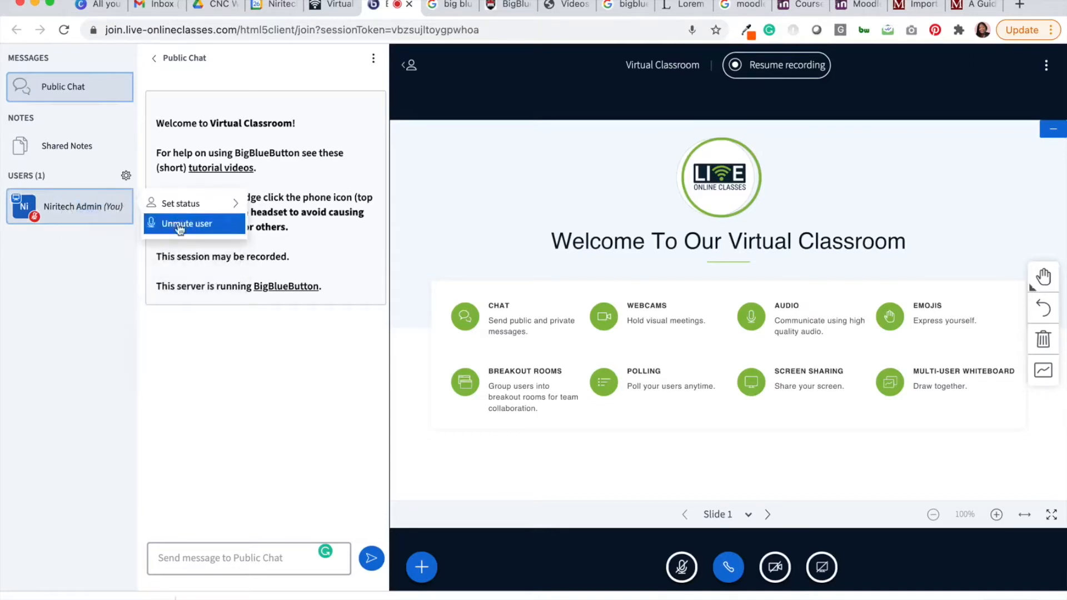
pyautogui.click(225, 205)
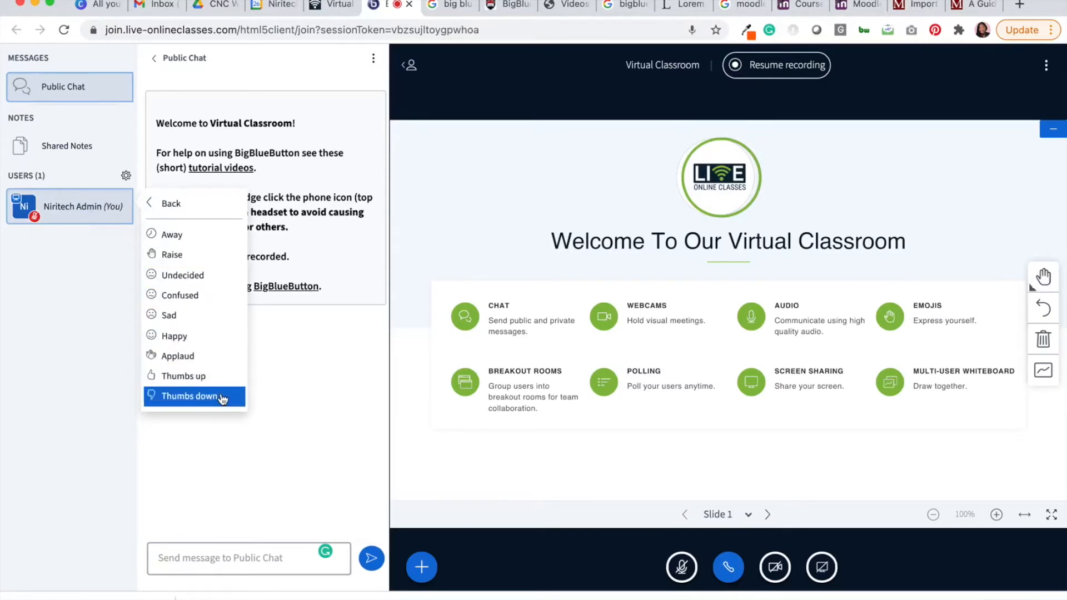
# Create 2 breakout rooms lasting 15 minutes with the admin user assigned to Room 2, and dismiss the invitation to join.
pyautogui.click(126, 176)
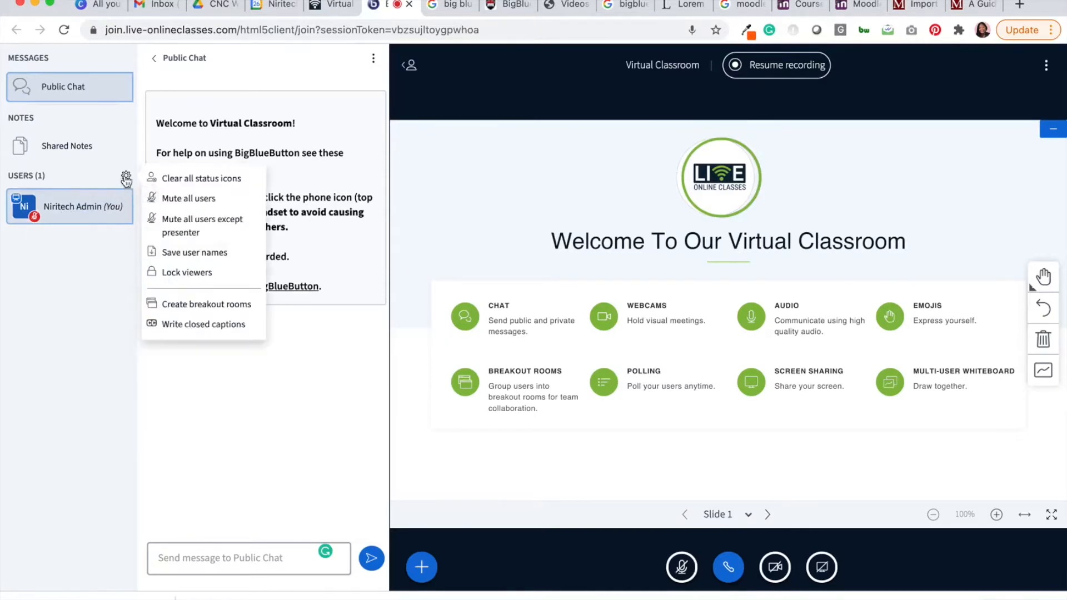
pyautogui.click(218, 311)
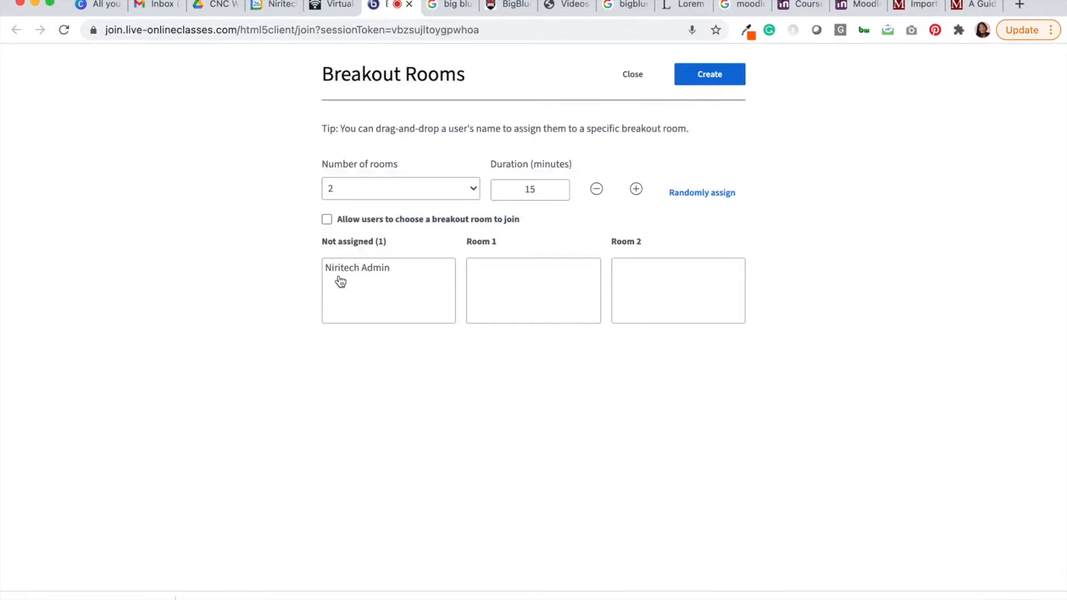
pyautogui.moveTo(349, 272); pyautogui.dragTo(631, 281)
pyautogui.click(469, 194)
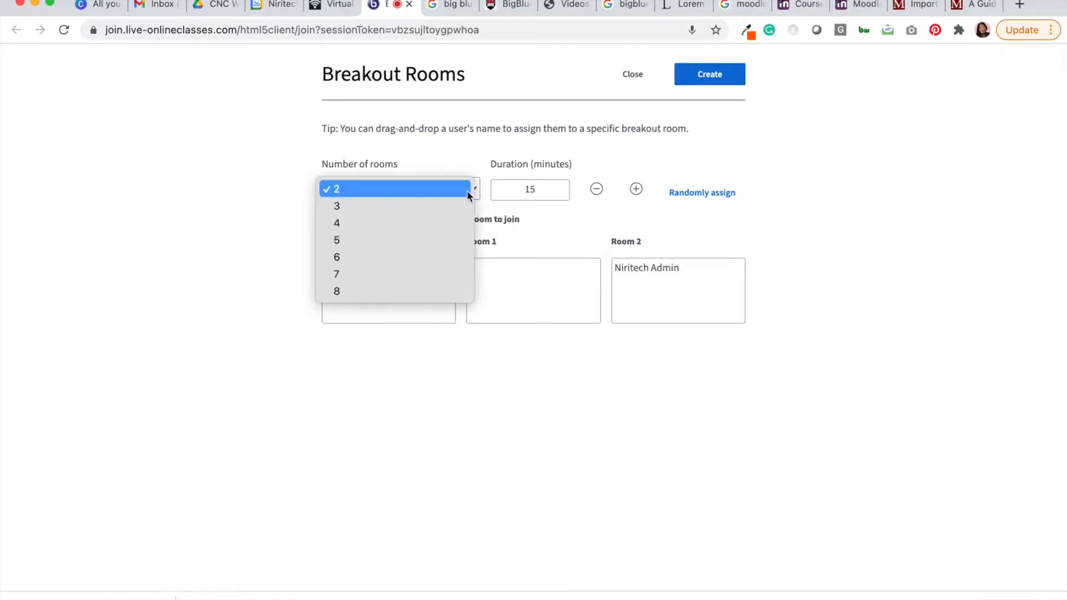
pyautogui.click(554, 191)
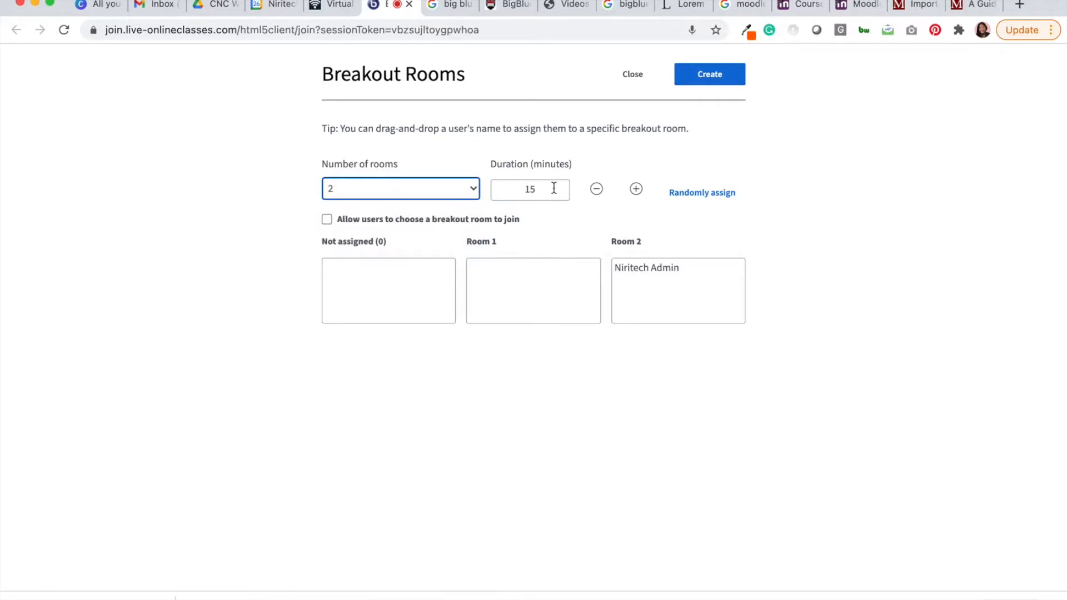
pyautogui.click(326, 221)
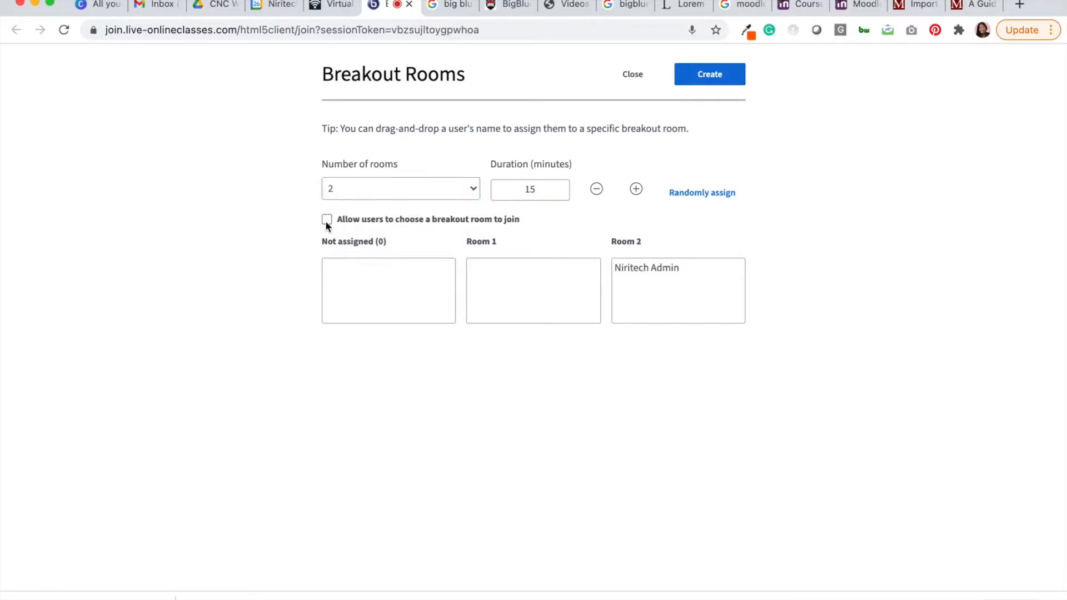
pyautogui.click(327, 221)
pyautogui.click(715, 77)
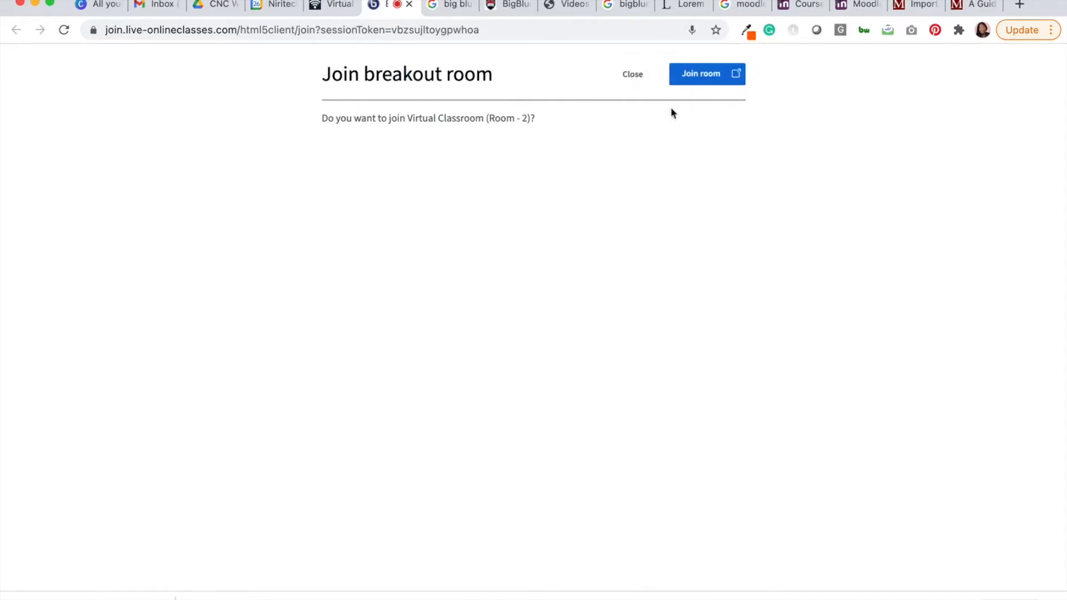
pyautogui.click(632, 81)
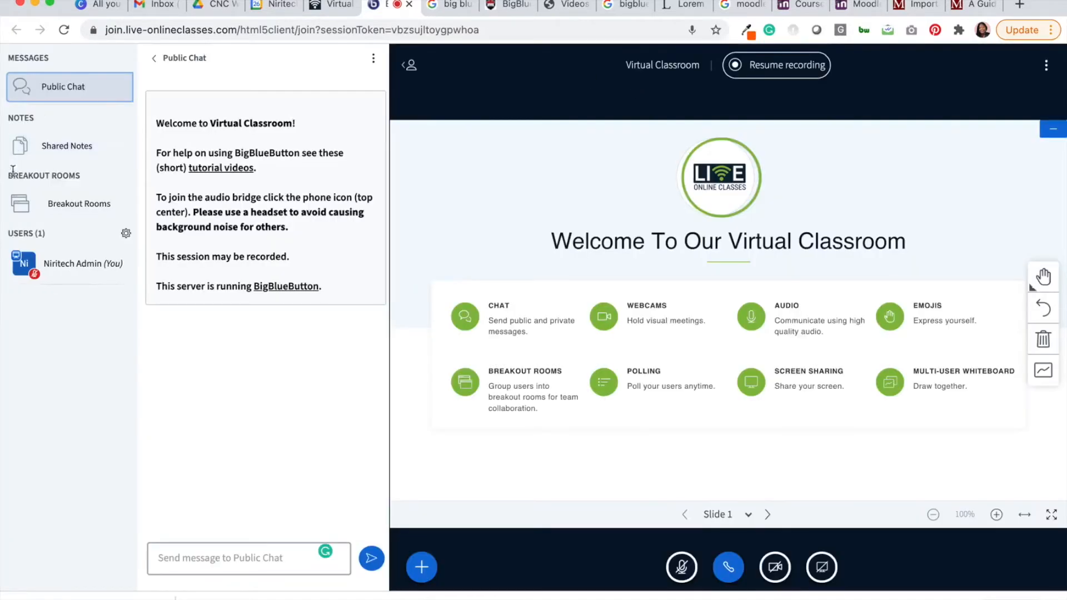
# Open the breakout rooms overview and end all breakout rooms.
pyautogui.click(78, 207)
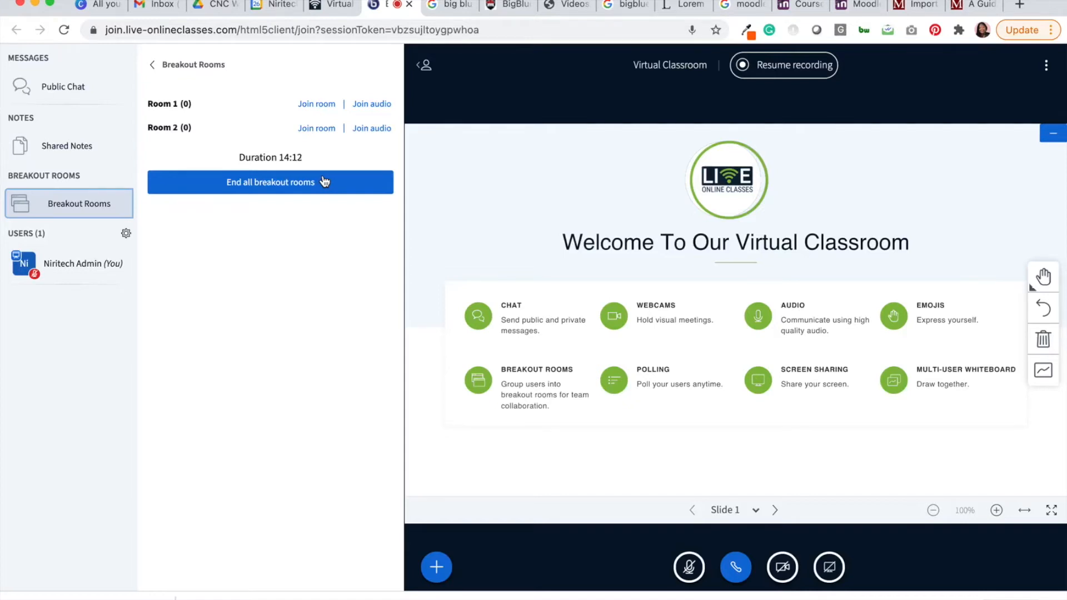
pyautogui.click(272, 182)
pyautogui.click(292, 184)
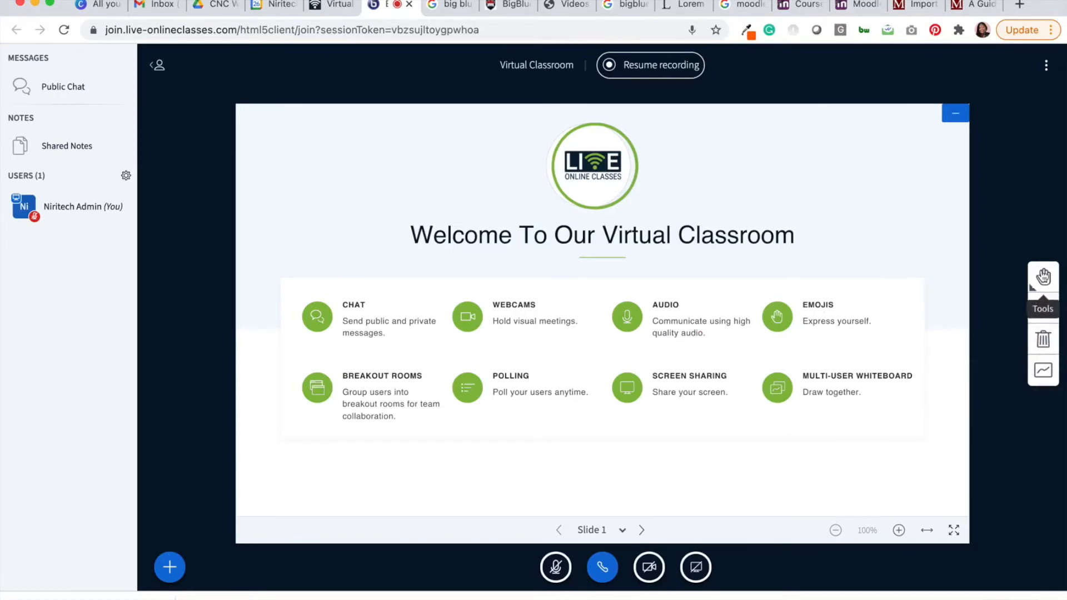
# Go to the blank whiteboard Slide 2 and handwrite the digits 2 and 3 in red with the Pencil tool.
pyautogui.click(1044, 278)
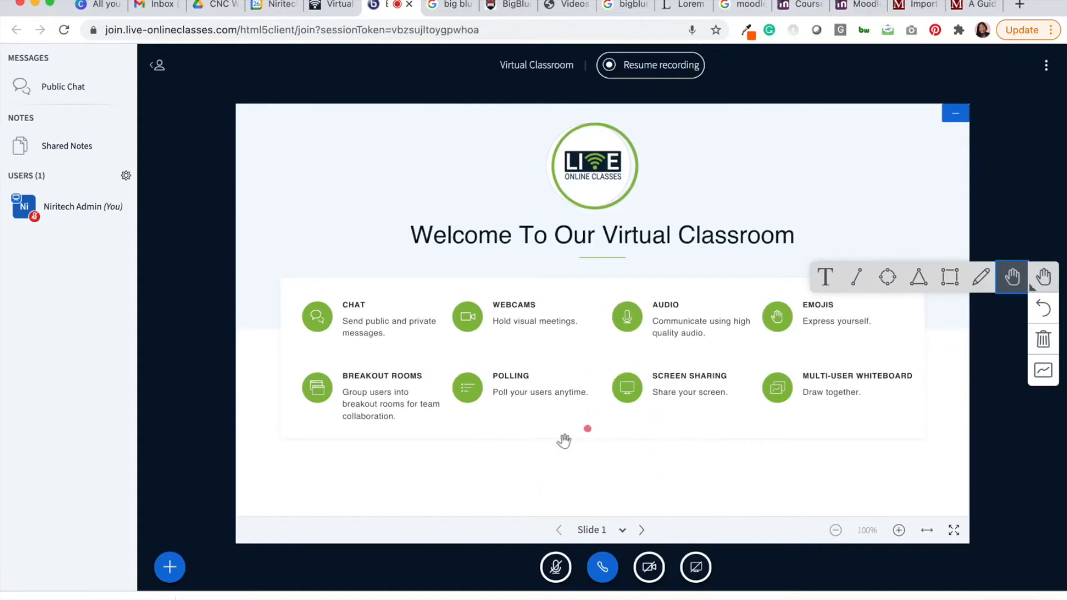
pyautogui.click(643, 532)
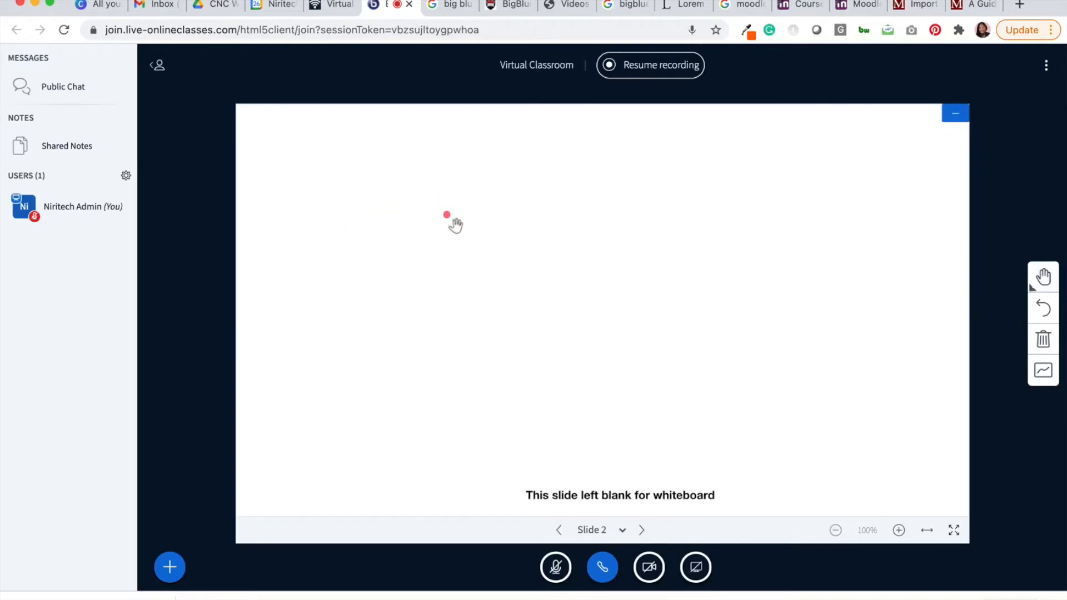
pyautogui.click(1035, 286)
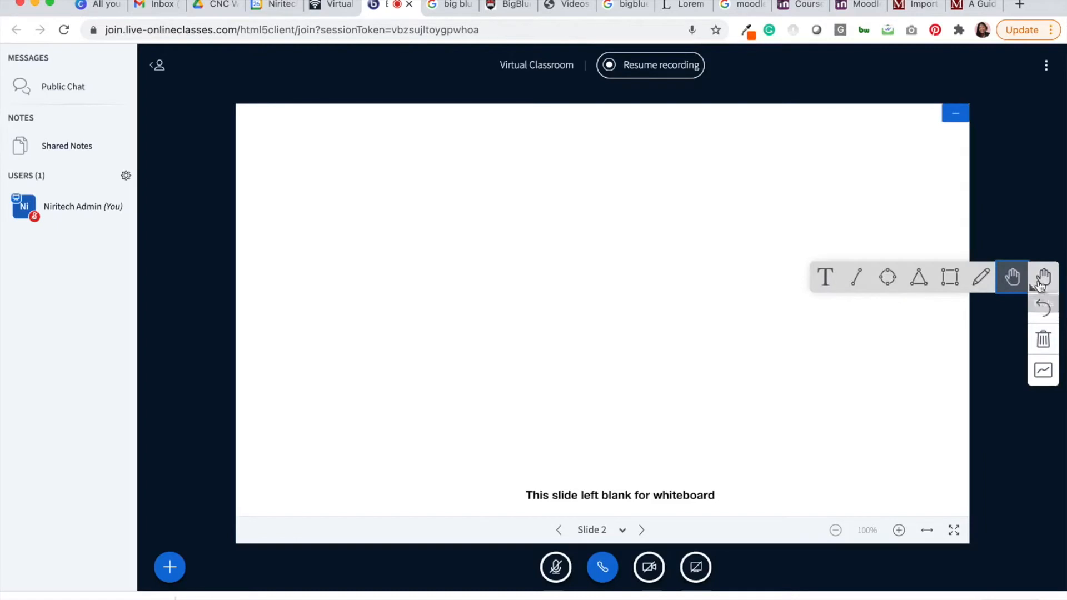
pyautogui.click(980, 278)
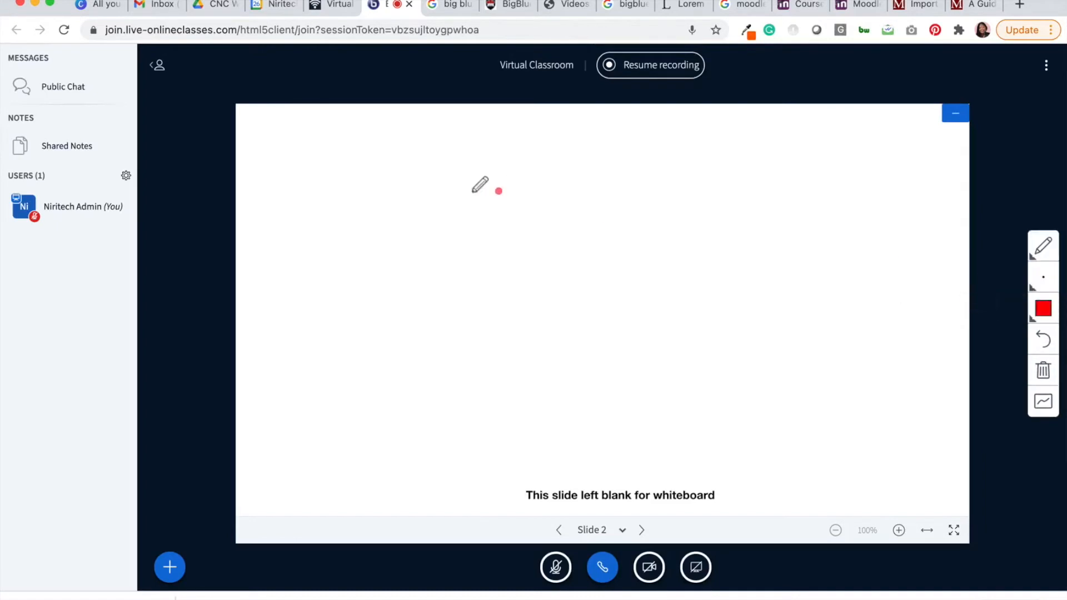
pyautogui.moveTo(471, 191)
pyautogui.mouseDown()
pyautogui.moveTo(492, 184)
pyautogui.moveTo(469, 242)
pyautogui.moveTo(521, 234)
pyautogui.mouseUp()
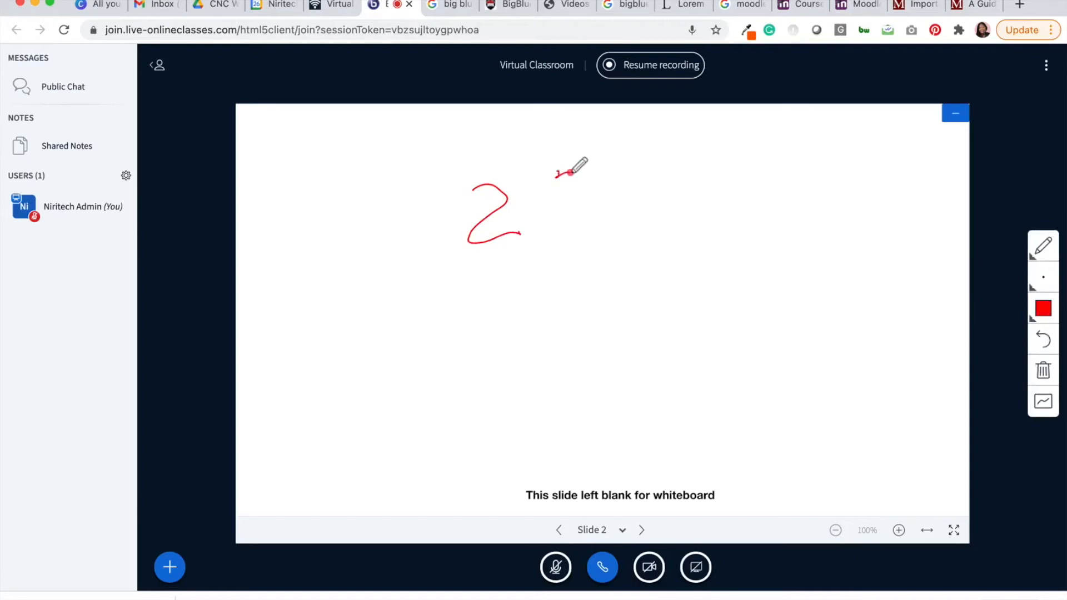
pyautogui.moveTo(543, 189)
pyautogui.mouseDown()
pyautogui.moveTo(550, 183)
pyautogui.moveTo(562, 206)
pyautogui.moveTo(555, 229)
pyautogui.mouseUp()
# Draw a red square beside the handwritten digits and a red ellipse overlapping its lower-left corner.
pyautogui.click(1044, 253)
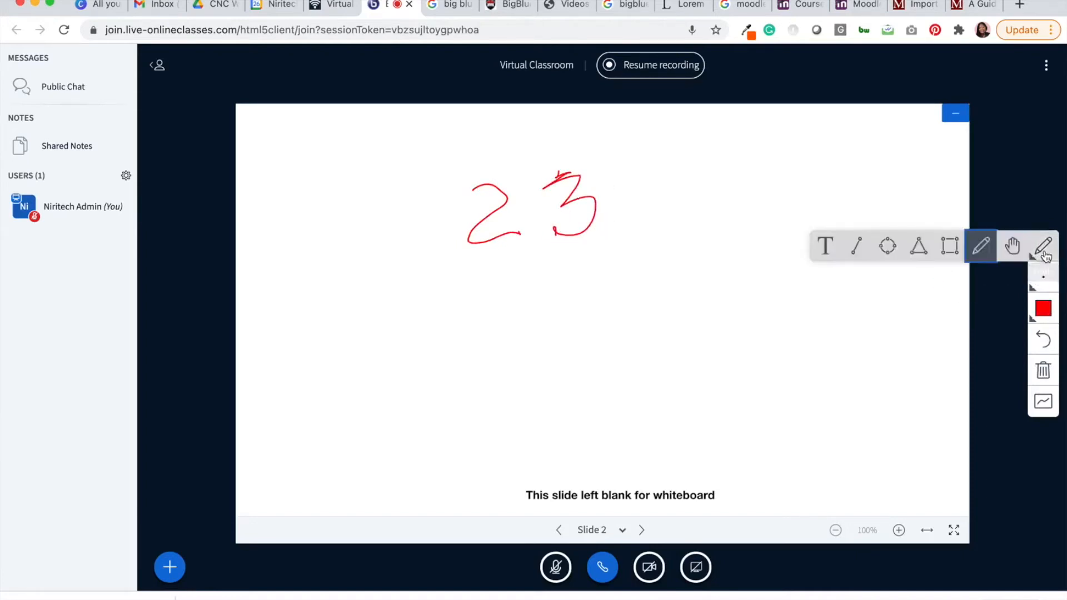
pyautogui.click(948, 245)
pyautogui.moveTo(747, 212); pyautogui.dragTo(847, 314)
pyautogui.click(1044, 245)
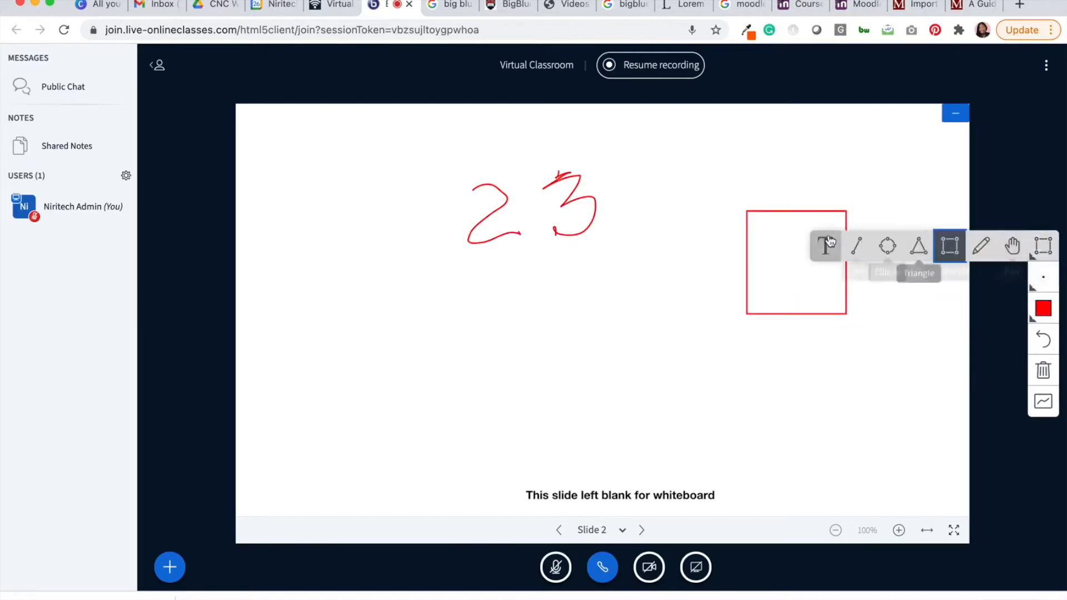
pyautogui.click(888, 245)
pyautogui.moveTo(657, 265); pyautogui.dragTo(752, 328)
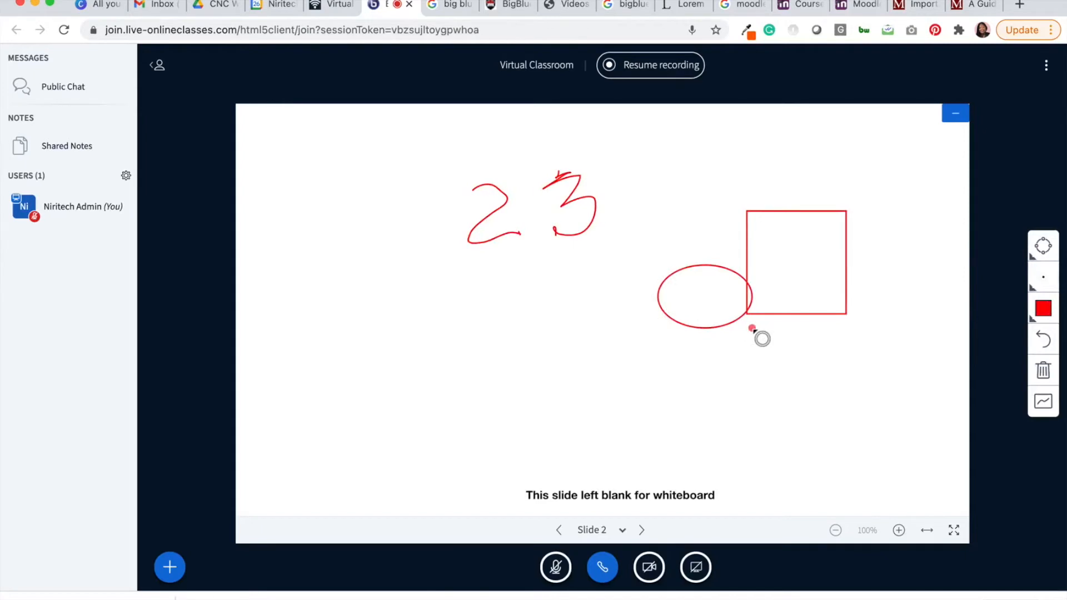
# Add a text box reading "text" below the handwritten digits on the whiteboard.
pyautogui.click(1043, 248)
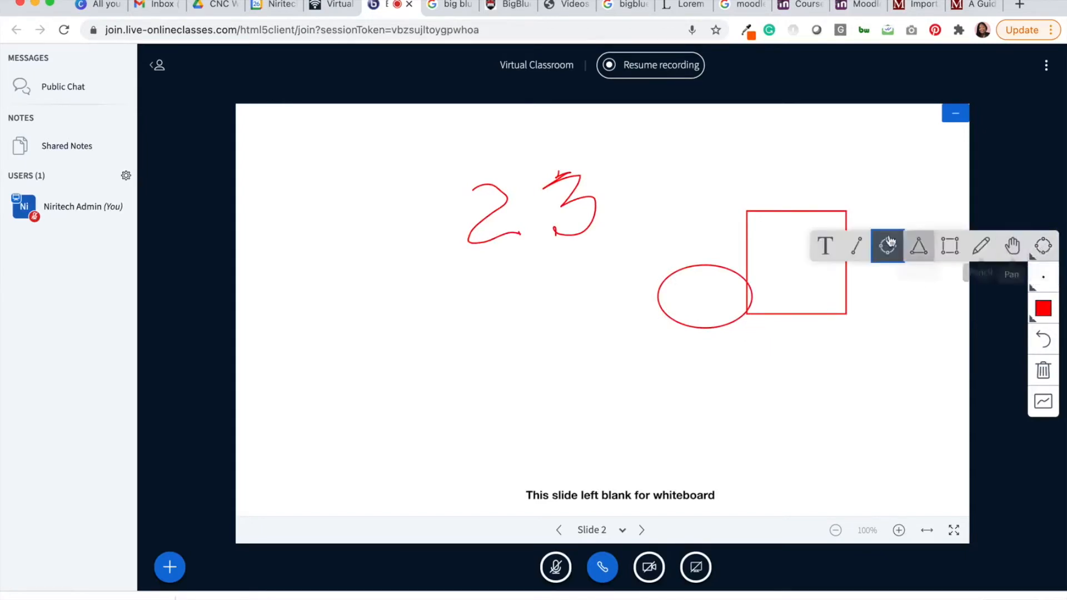
pyautogui.click(825, 245)
pyautogui.click(465, 299)
pyautogui.write('text')
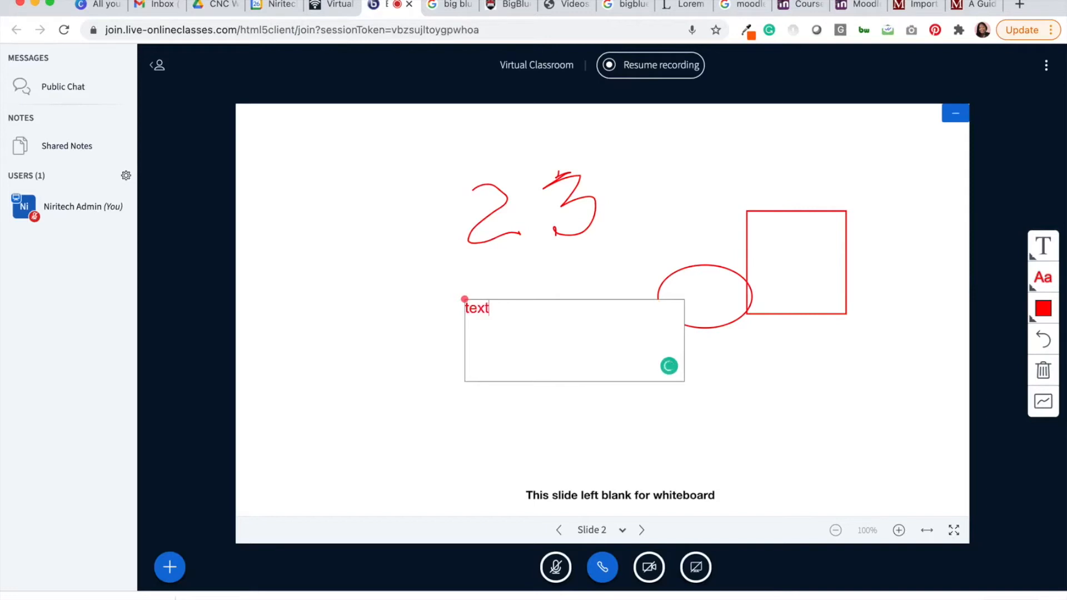
# Finish the text box and clear all annotations from the whiteboard on Slide 2.
pyautogui.click(681, 415)
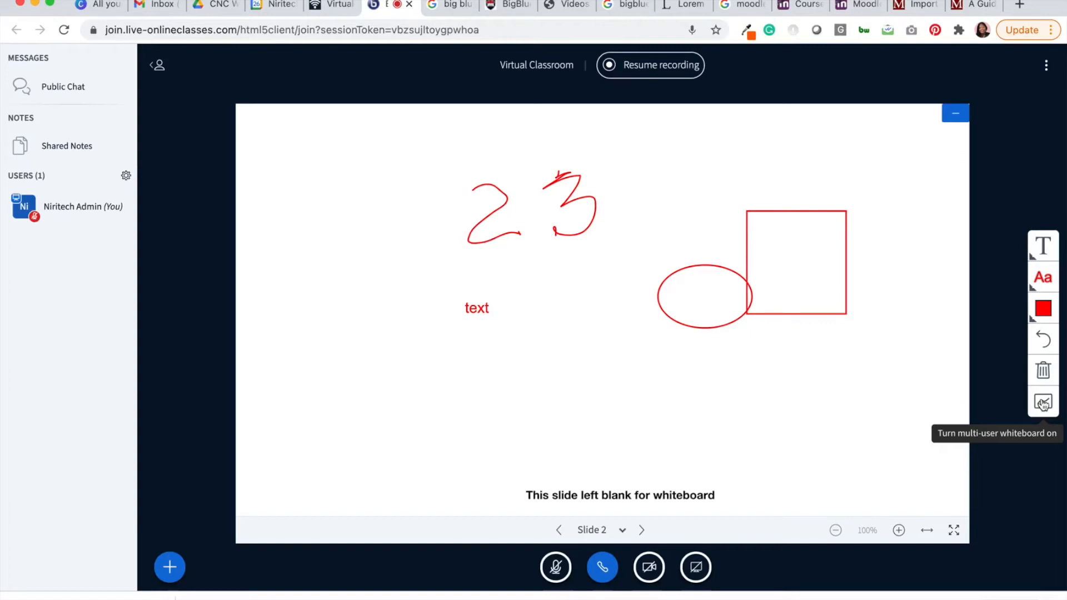
pyautogui.click(1044, 373)
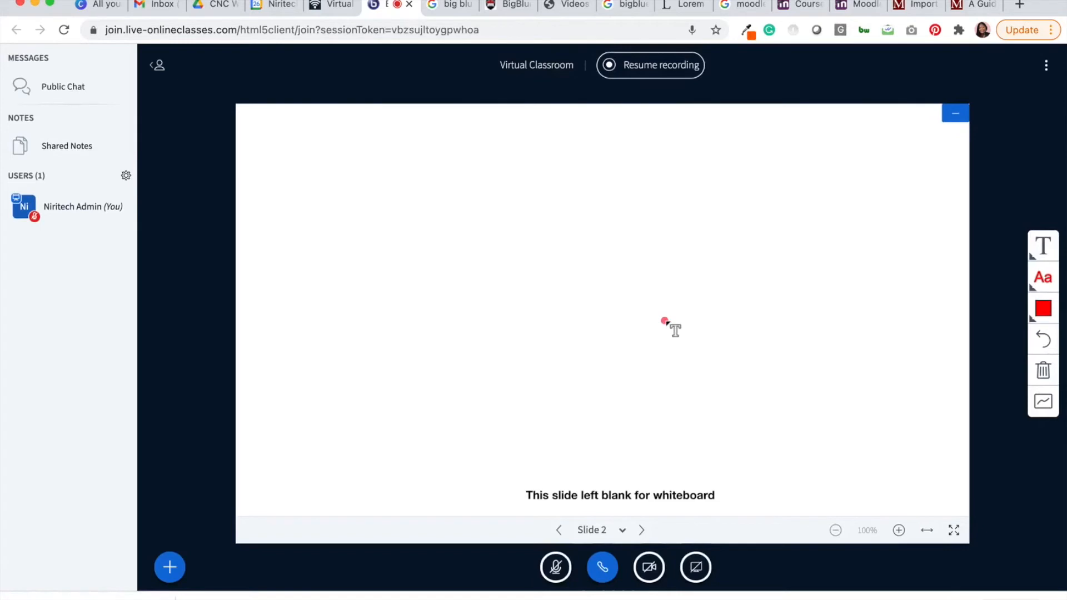
# Add Social Studies Diagnostic Test.pdf to the presentation list and upload it as the selected presentation.
pyautogui.click(171, 571)
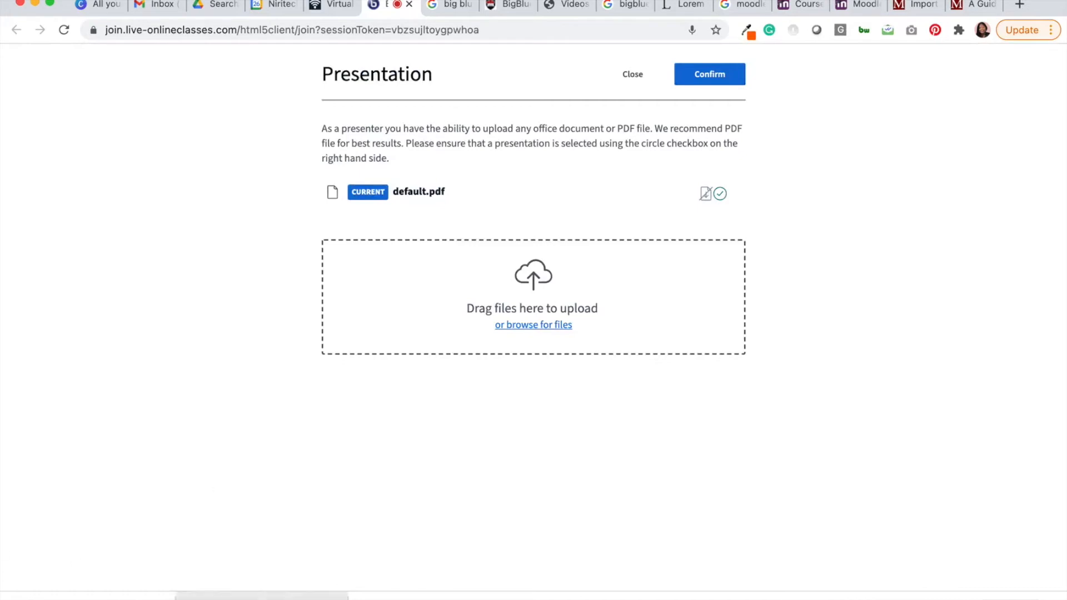
pyautogui.moveTo(325, 411); pyautogui.dragTo(426, 325)
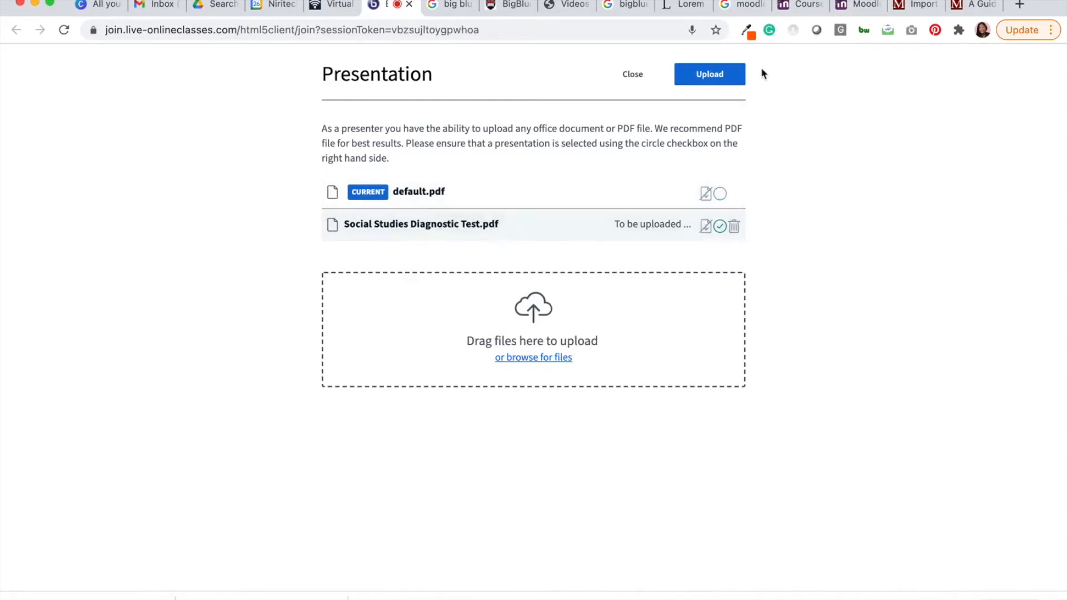
pyautogui.click(708, 78)
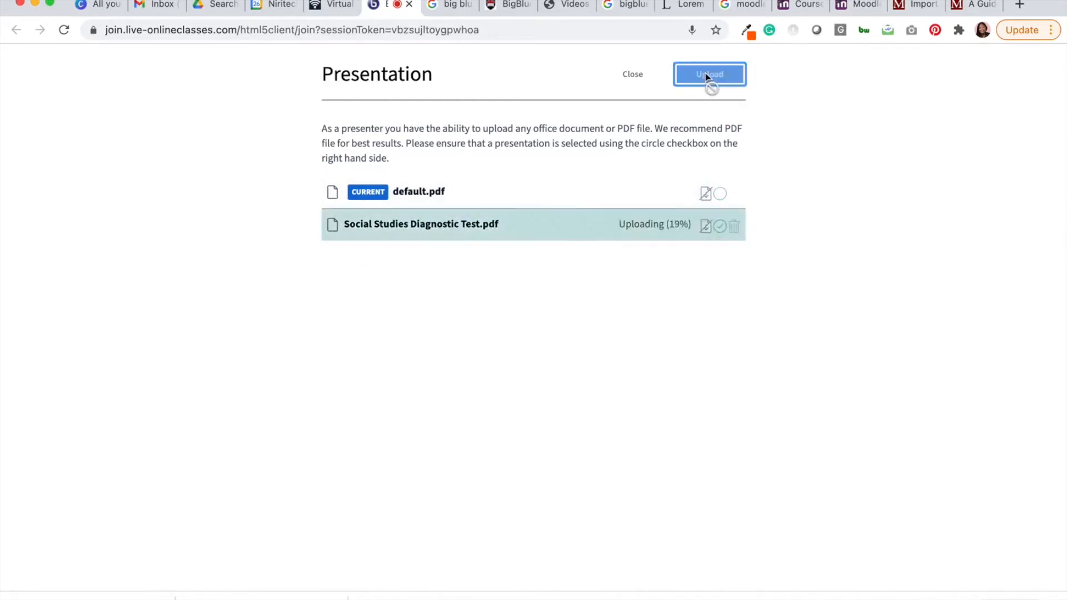
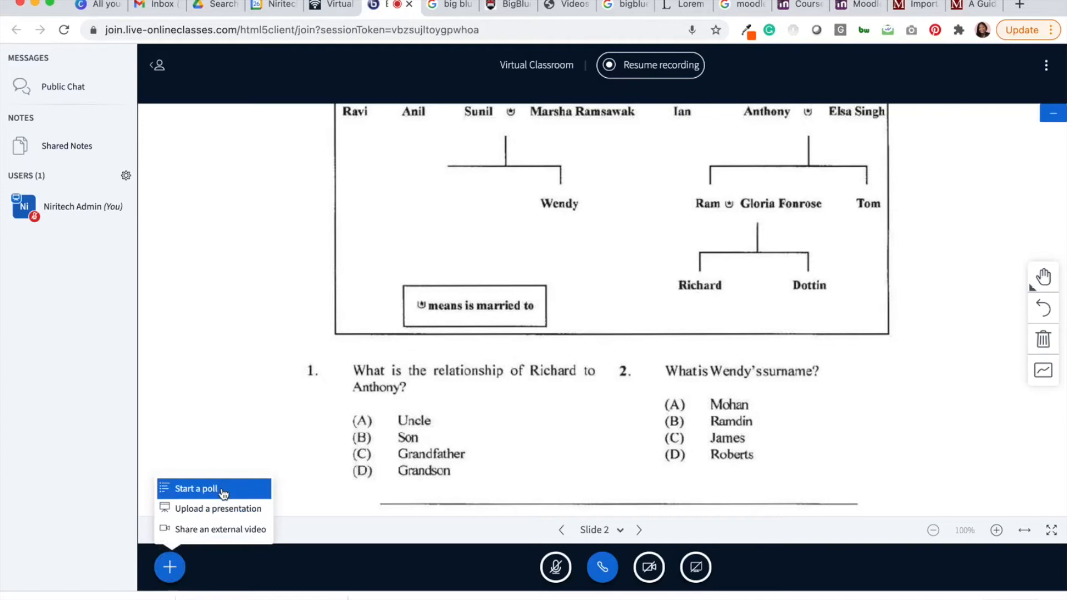
# Start an A / B / C / D poll for the multiple-choice questions on Slide 2 and publish the polling results.
pyautogui.click(224, 493)
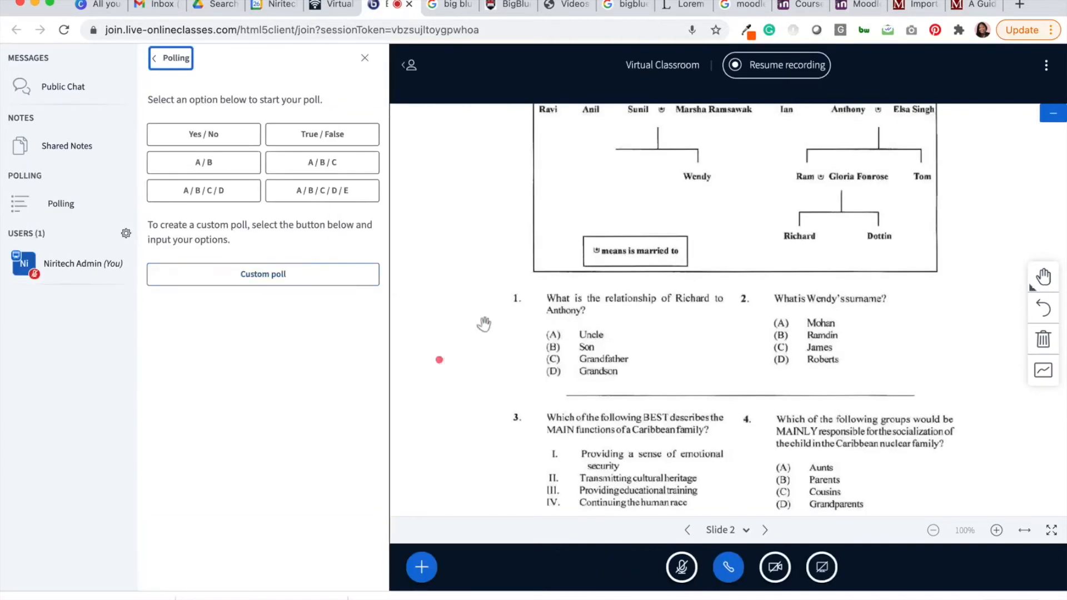
pyautogui.scroll(3, 536, 351)
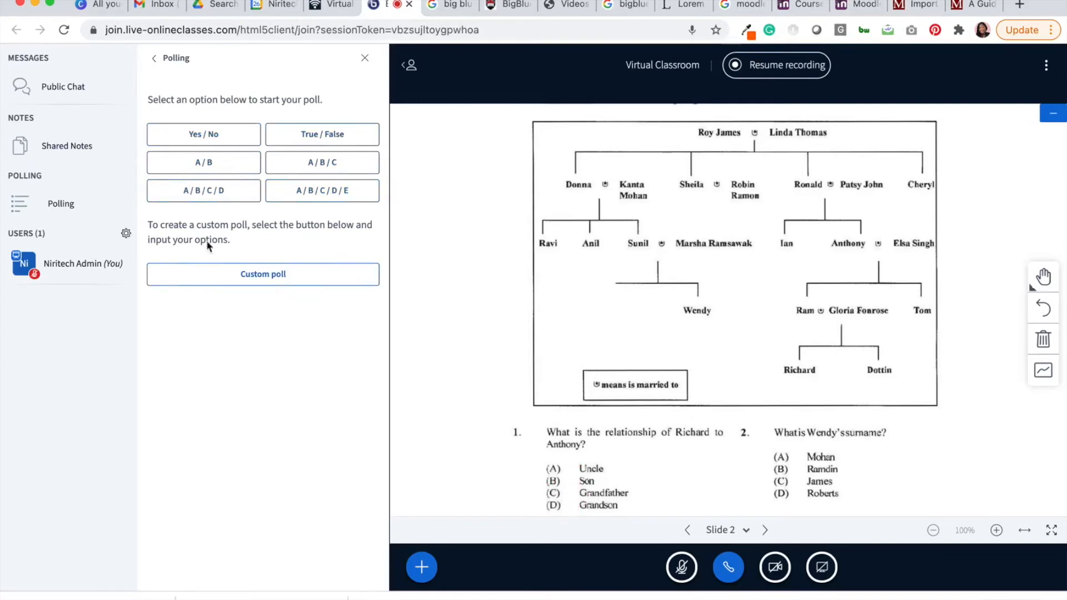
pyautogui.click(205, 195)
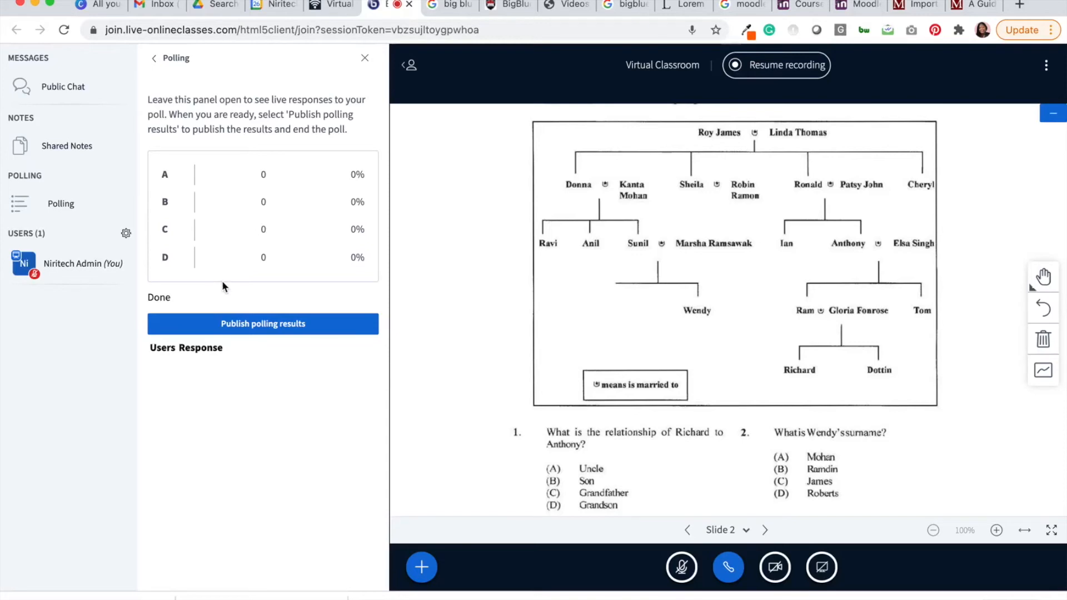
pyautogui.click(261, 325)
pyautogui.click(260, 326)
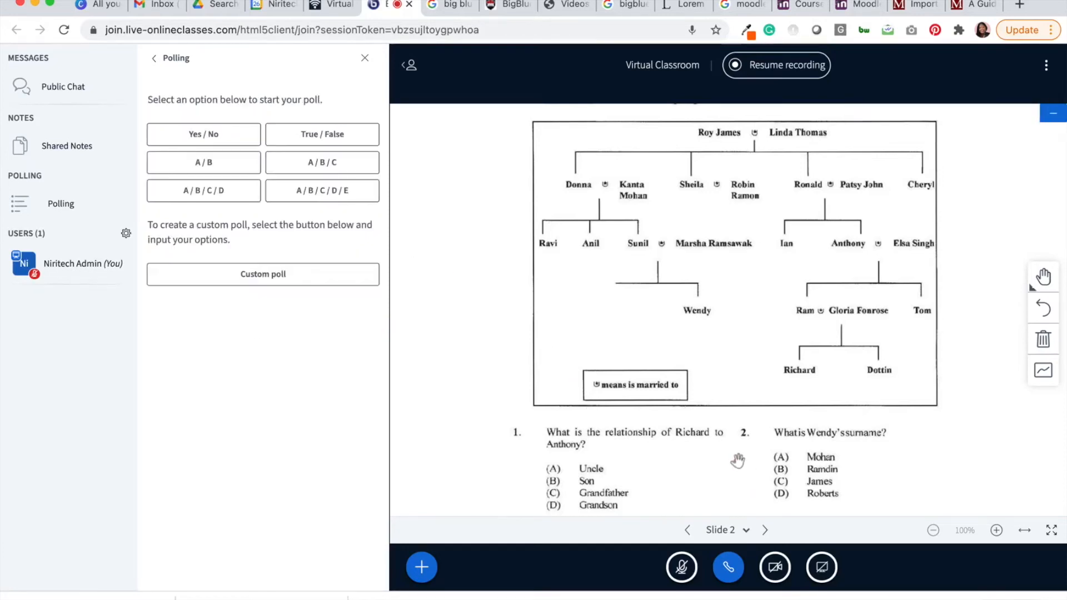
# Turn off fit-to-width for the presentation, and remove Social Studies Diagnostic Test.pdf from the presentation list.
pyautogui.scroll(-6, 737, 448)
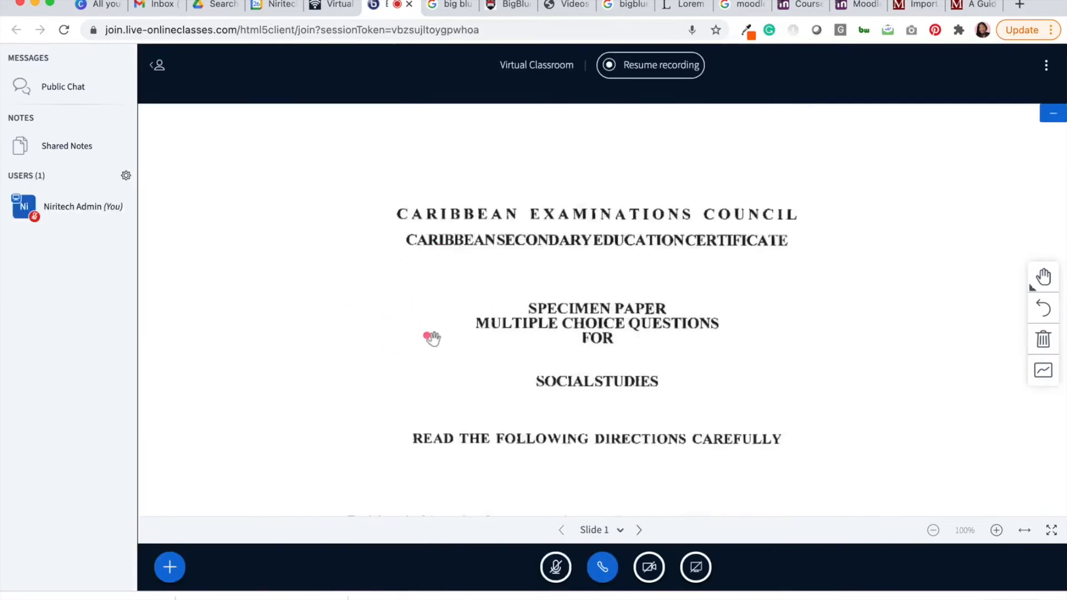
pyautogui.click(1026, 531)
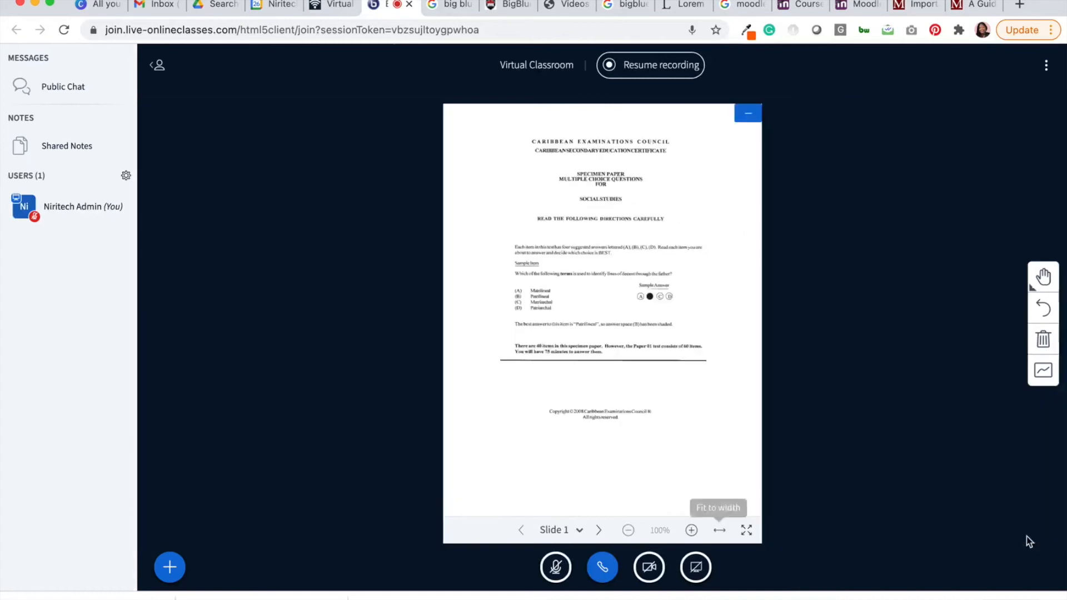
pyautogui.click(168, 576)
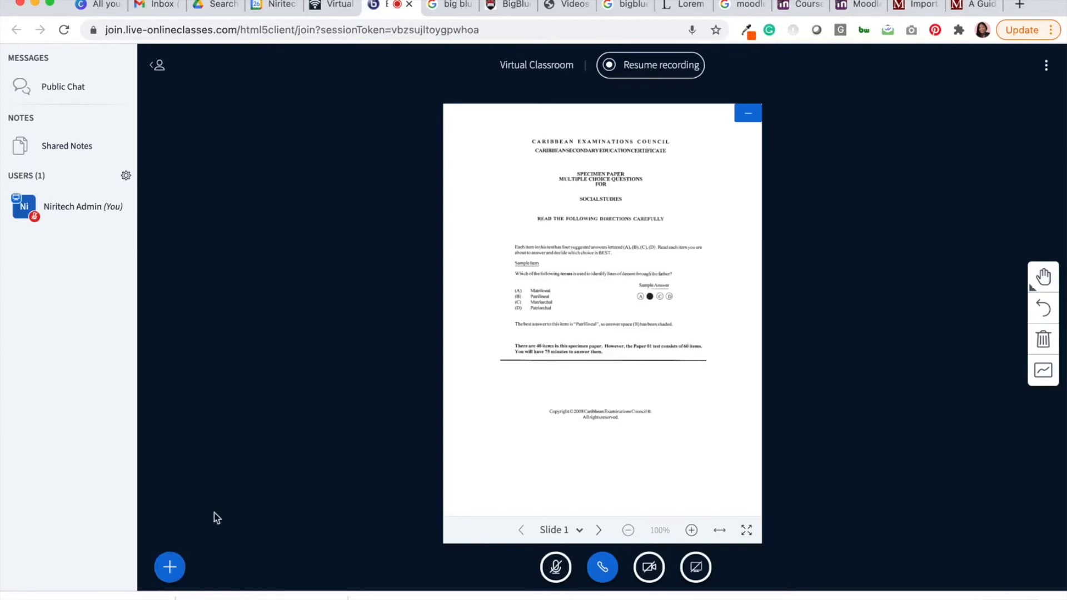
pyautogui.click(216, 512)
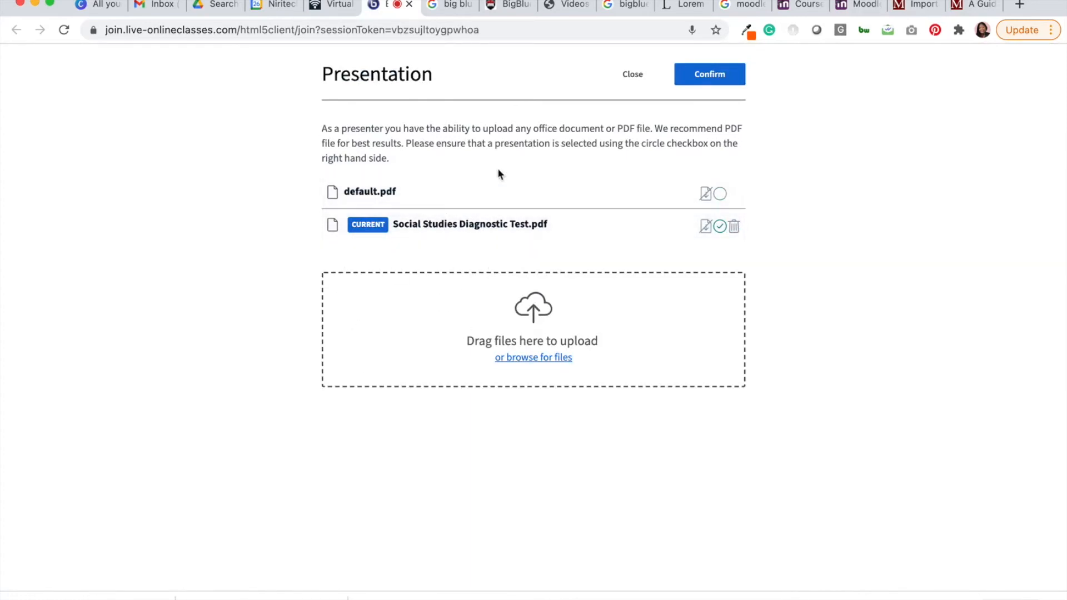
pyautogui.click(734, 226)
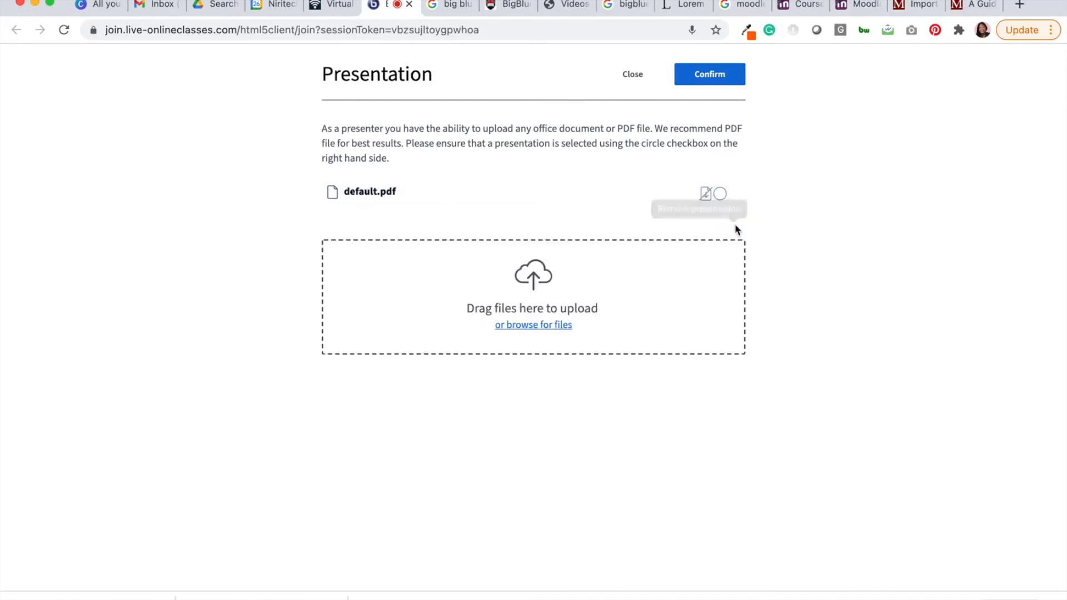
pyautogui.click(714, 74)
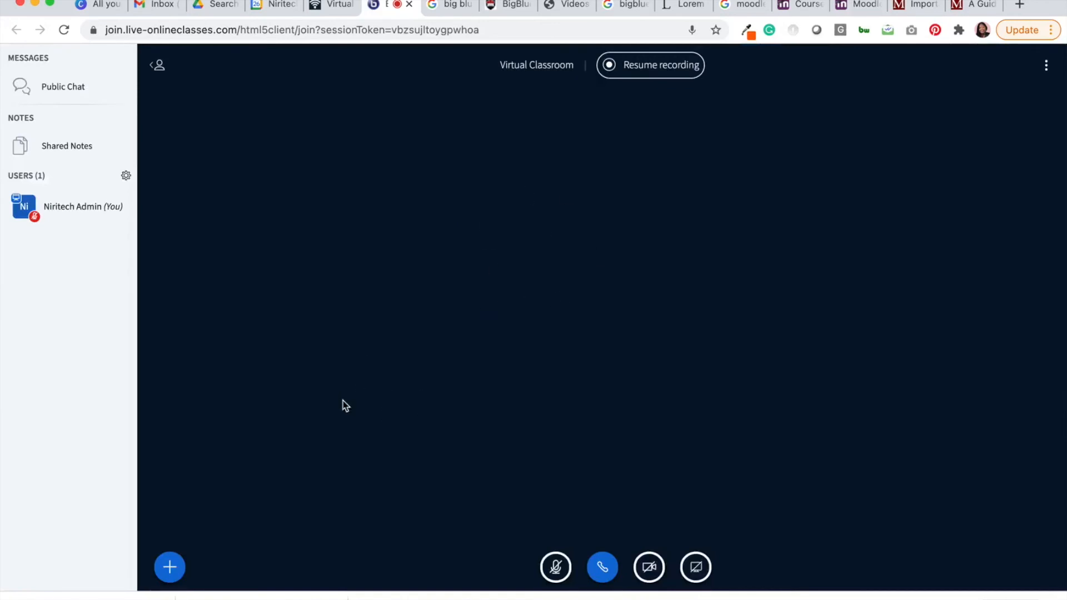
pyautogui.click(173, 566)
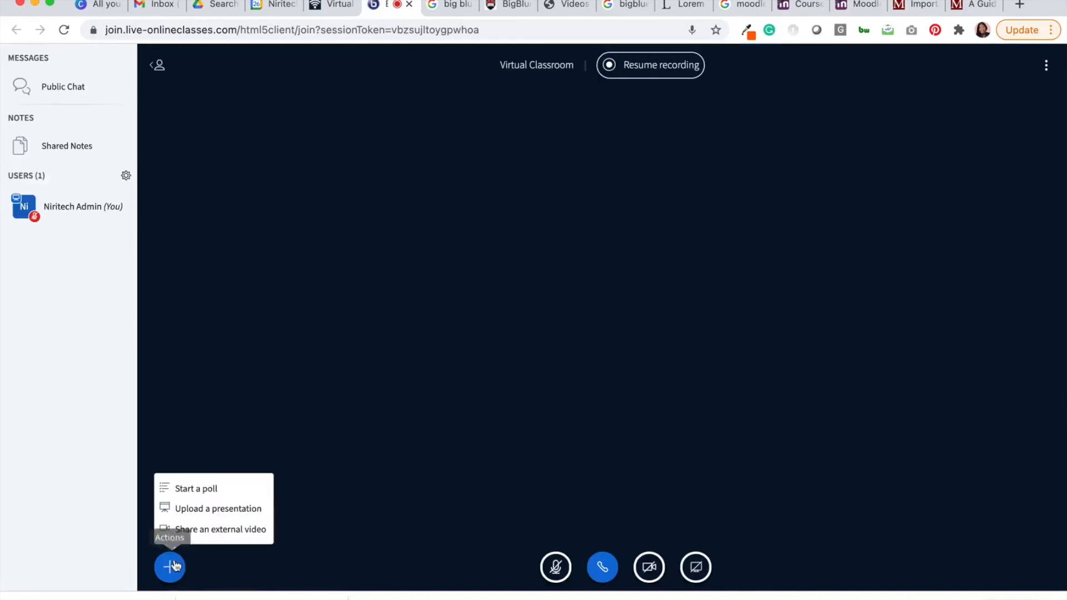
pyautogui.click(228, 531)
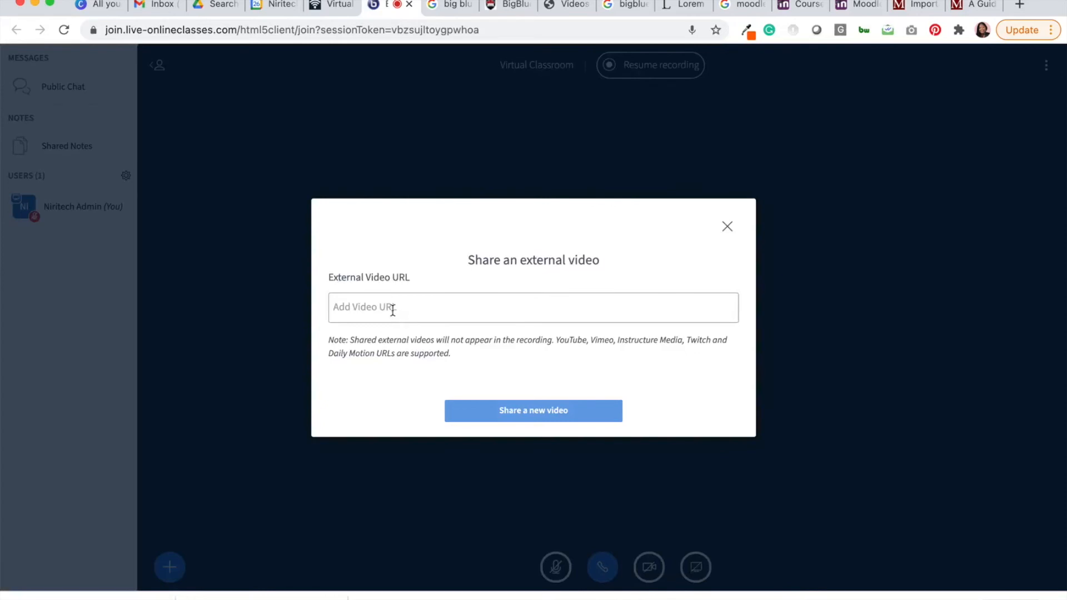
pyautogui.click(364, 310)
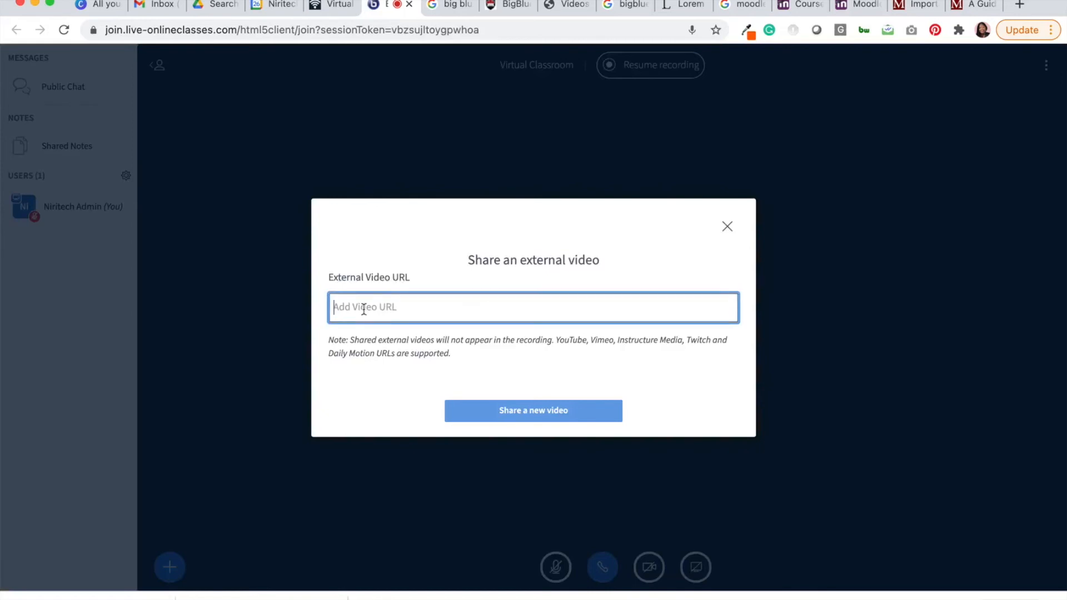
pyautogui.write('https://www.youtube.com/watch?v=Ty74Ya4KMik')
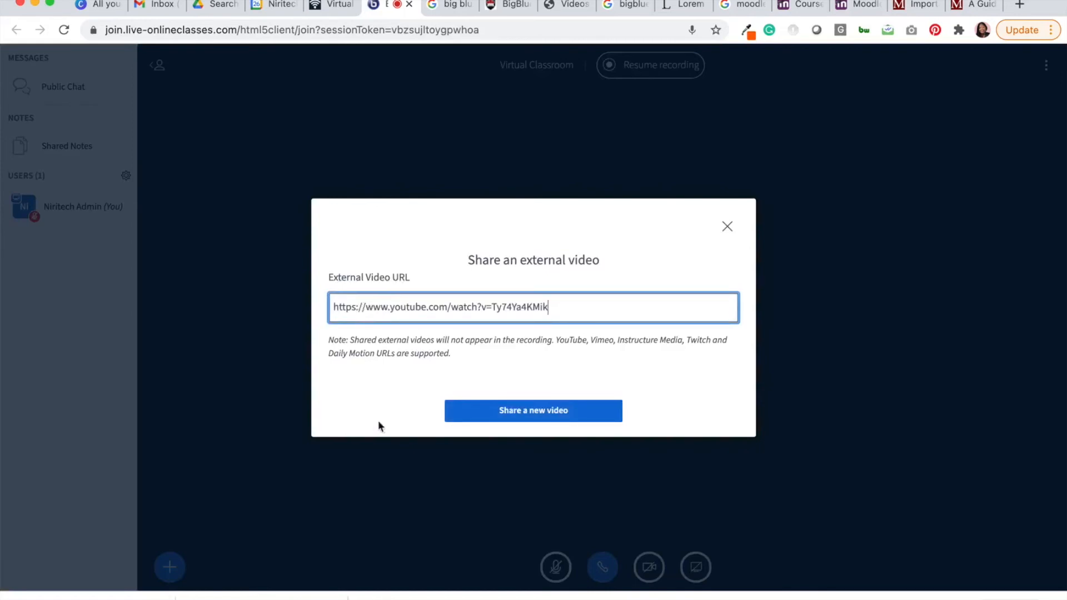
pyautogui.click(505, 417)
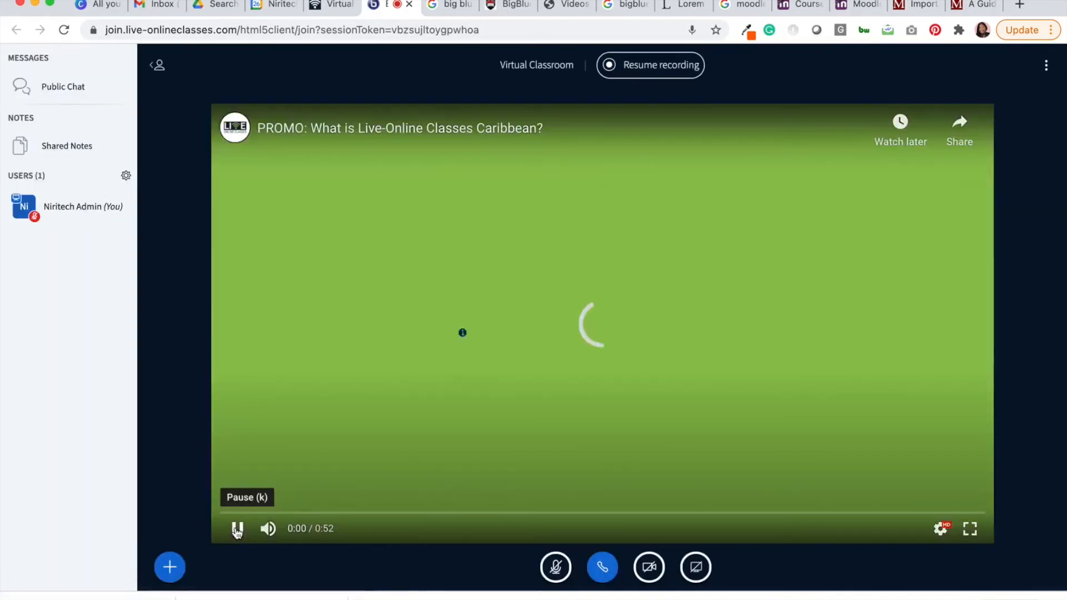
# Pause and mute the shared video, resume playback, and skip ahead to 0:18 and then further towards its end.
pyautogui.click(237, 528)
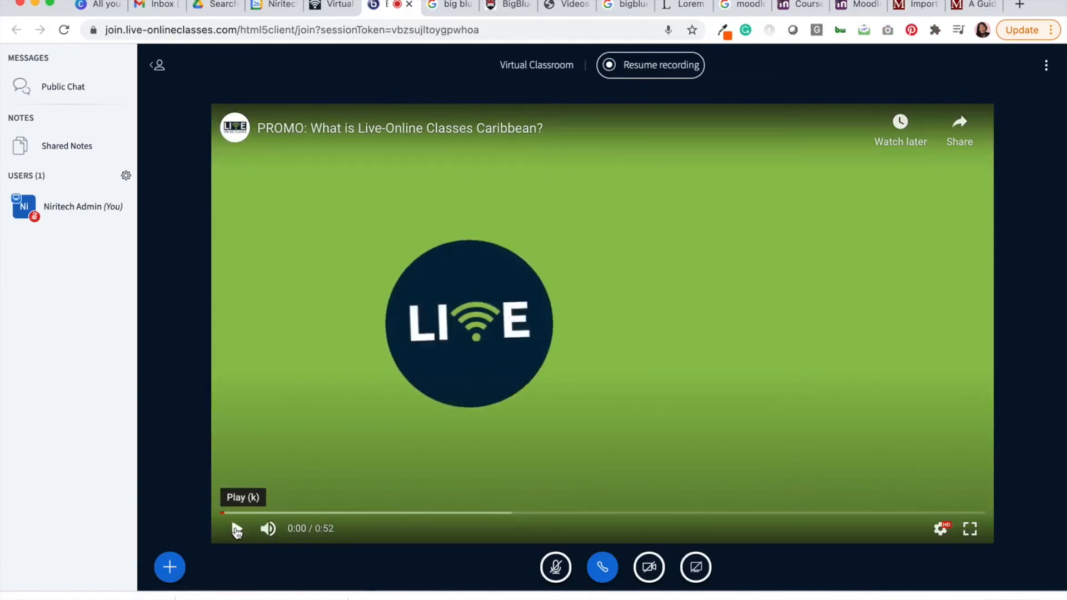
pyautogui.click(268, 529)
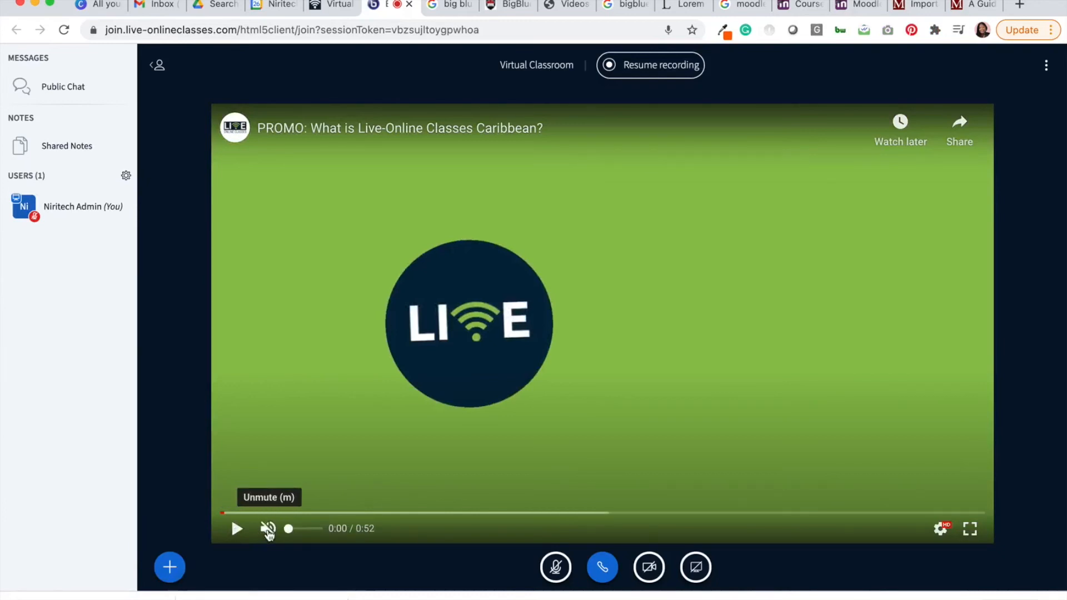
pyautogui.click(237, 533)
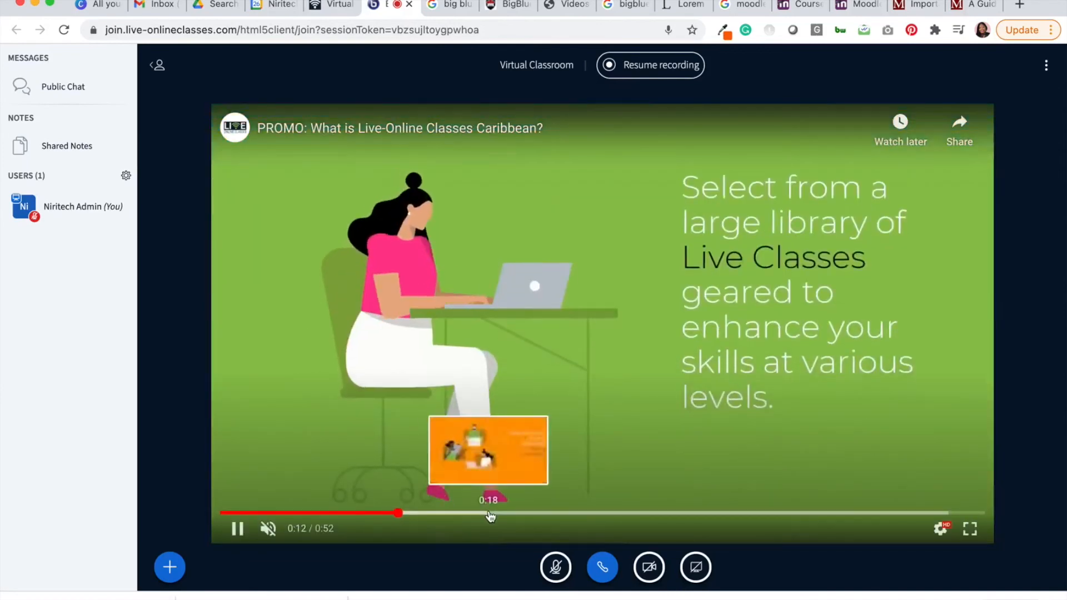
pyautogui.click(490, 513)
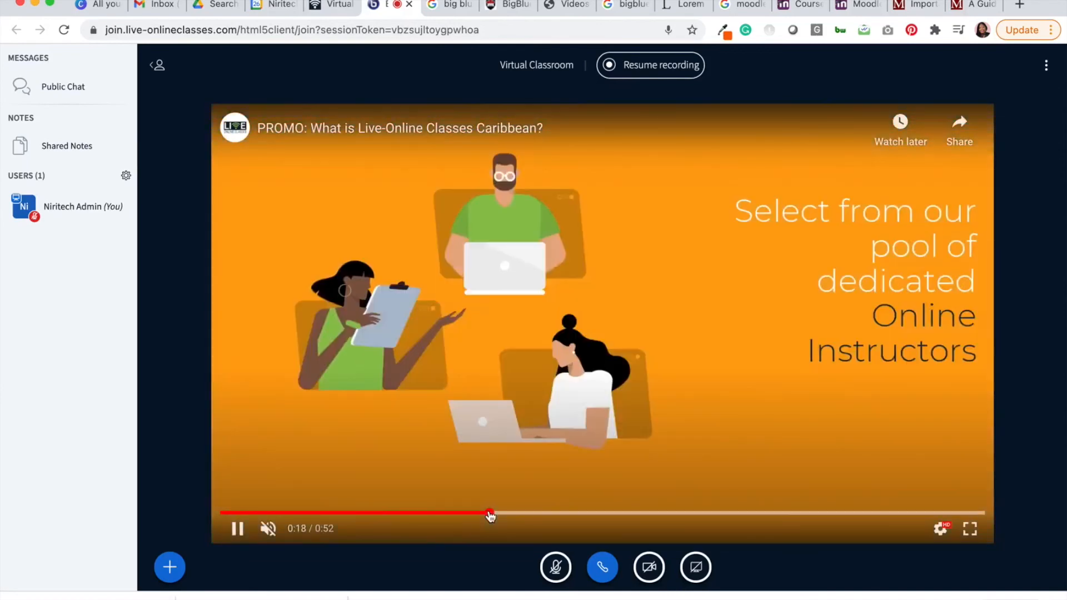
pyautogui.click(638, 513)
pyautogui.click(735, 513)
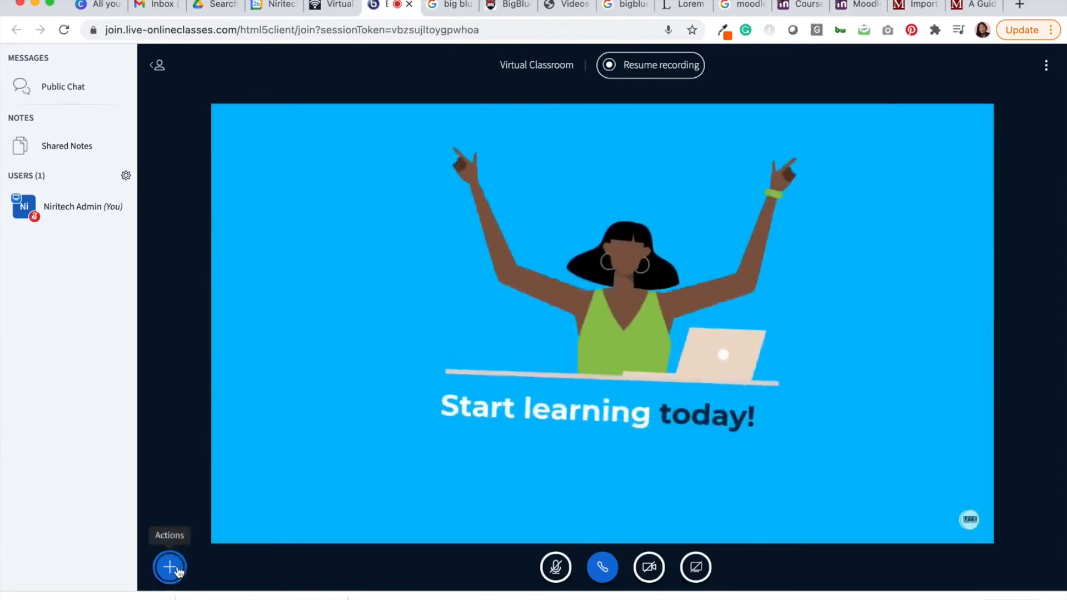
# Stop sharing the external video with the class.
pyautogui.click(177, 571)
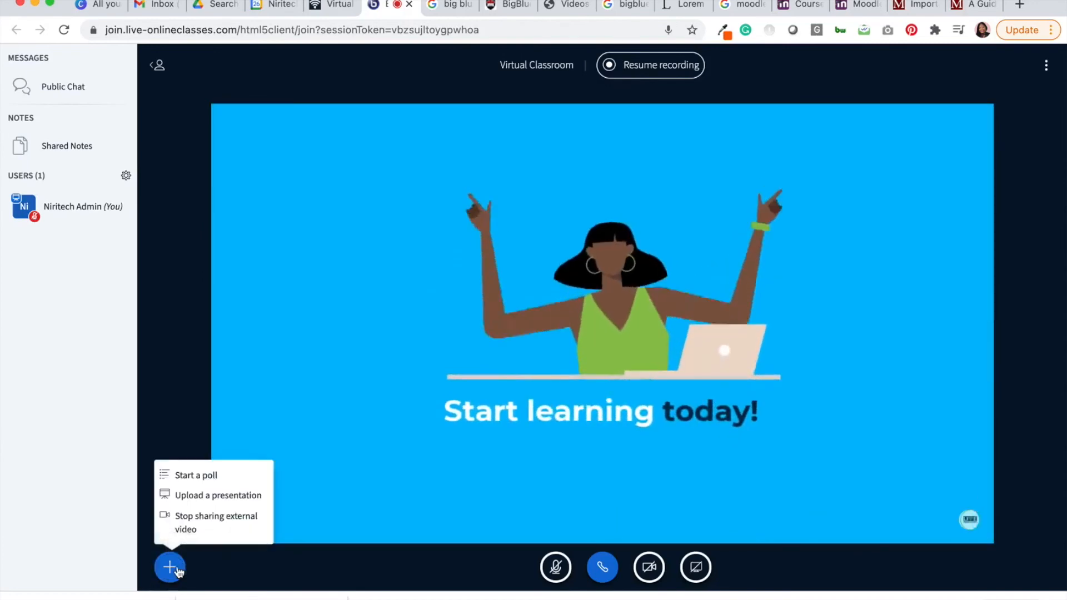
pyautogui.click(206, 529)
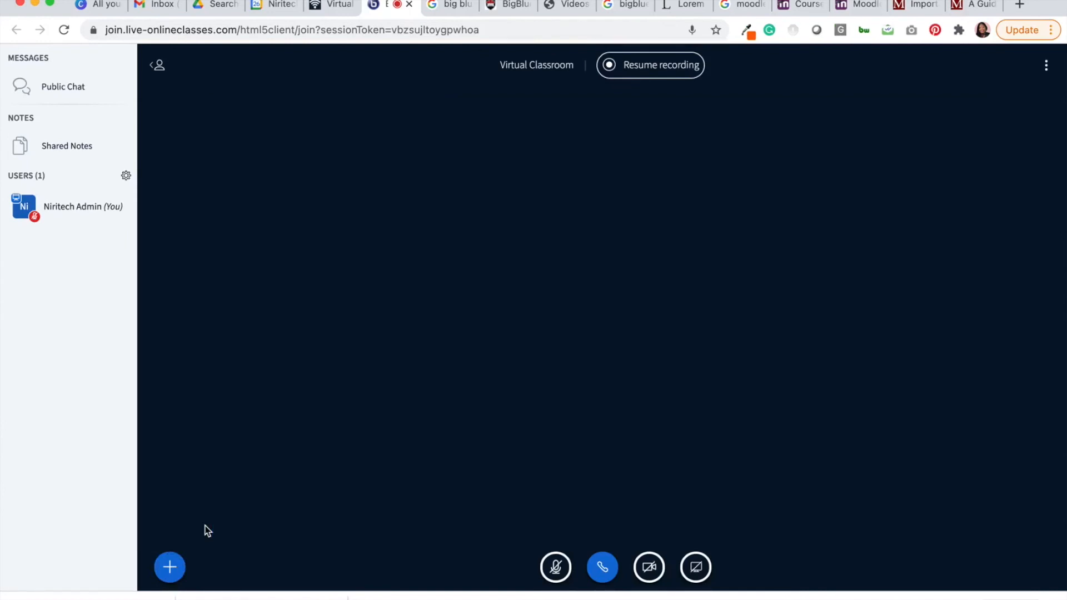
# Review the screen-sharing sources and share the Chrome tab "About | Live Online Classes" with the class.
pyautogui.click(696, 568)
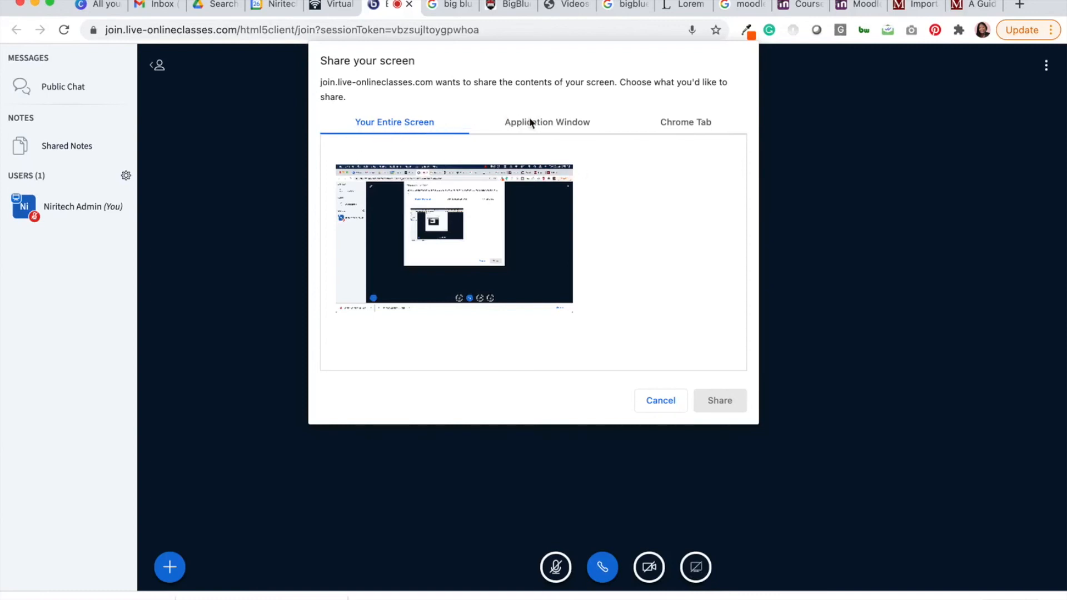
pyautogui.click(518, 130)
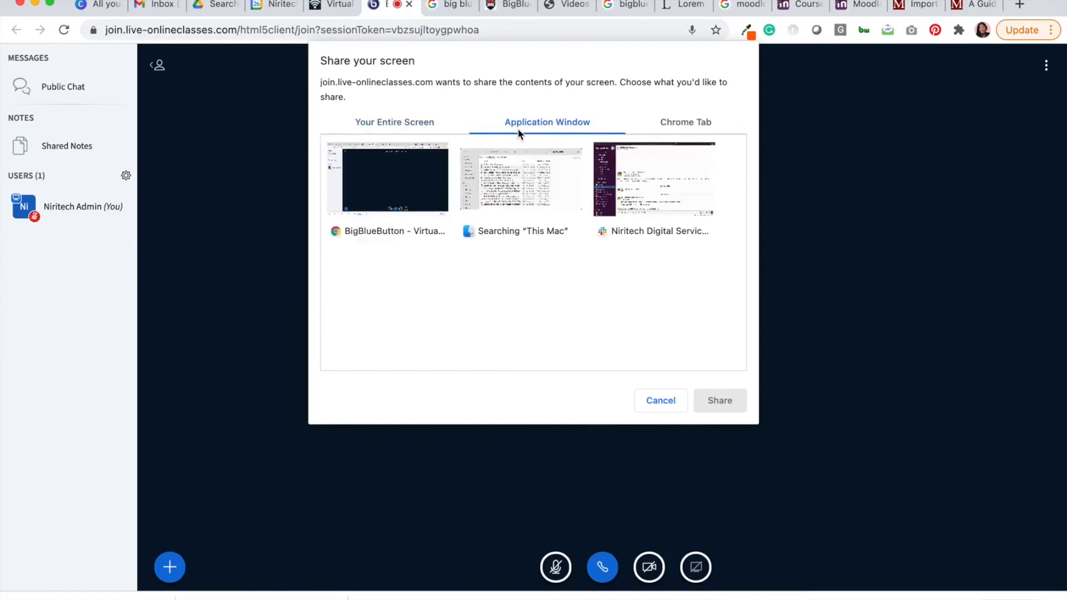
pyautogui.click(687, 125)
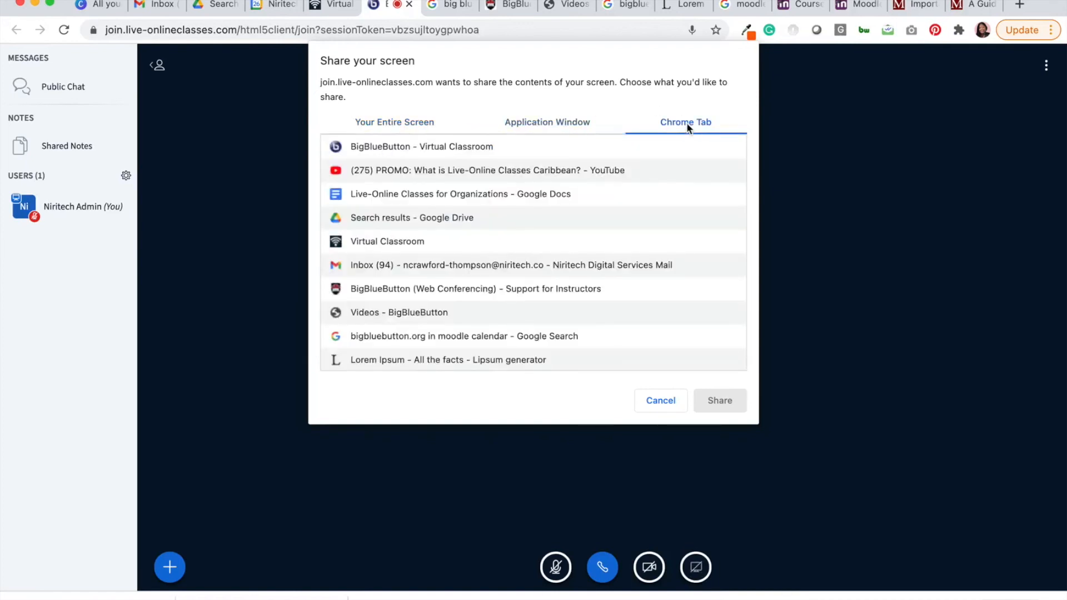
pyautogui.click(409, 244)
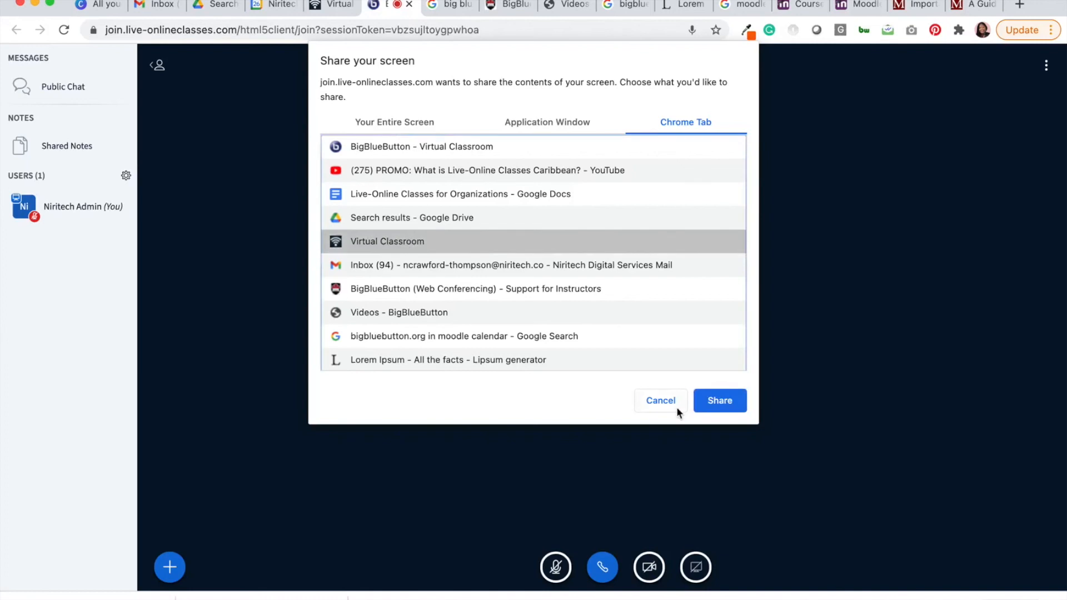
pyautogui.scroll(-5, 439, 259)
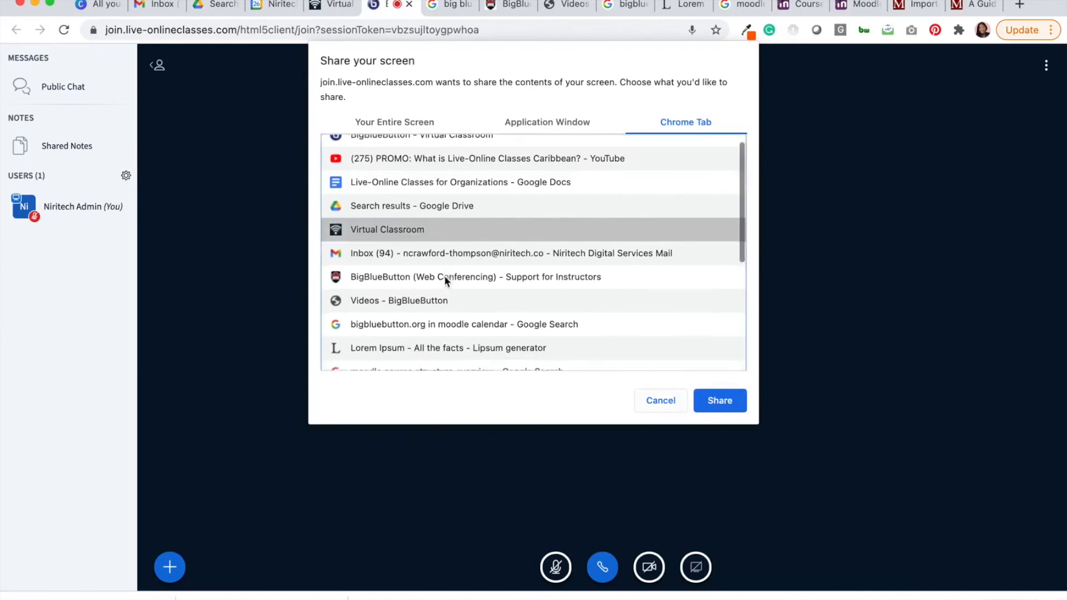
pyautogui.scroll(-2, 445, 275)
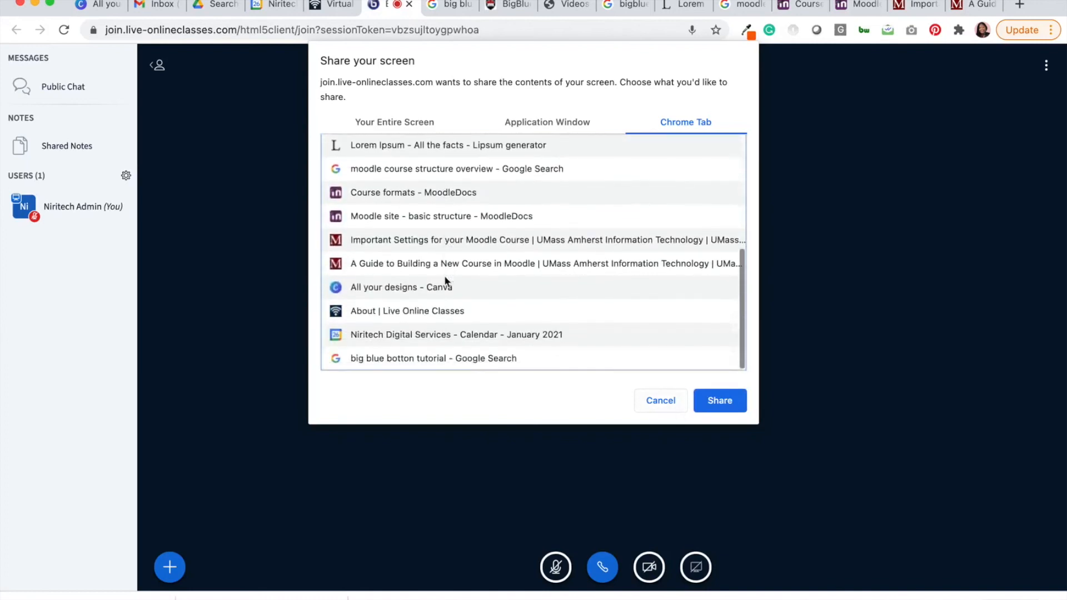
pyautogui.click(445, 315)
pyautogui.click(717, 405)
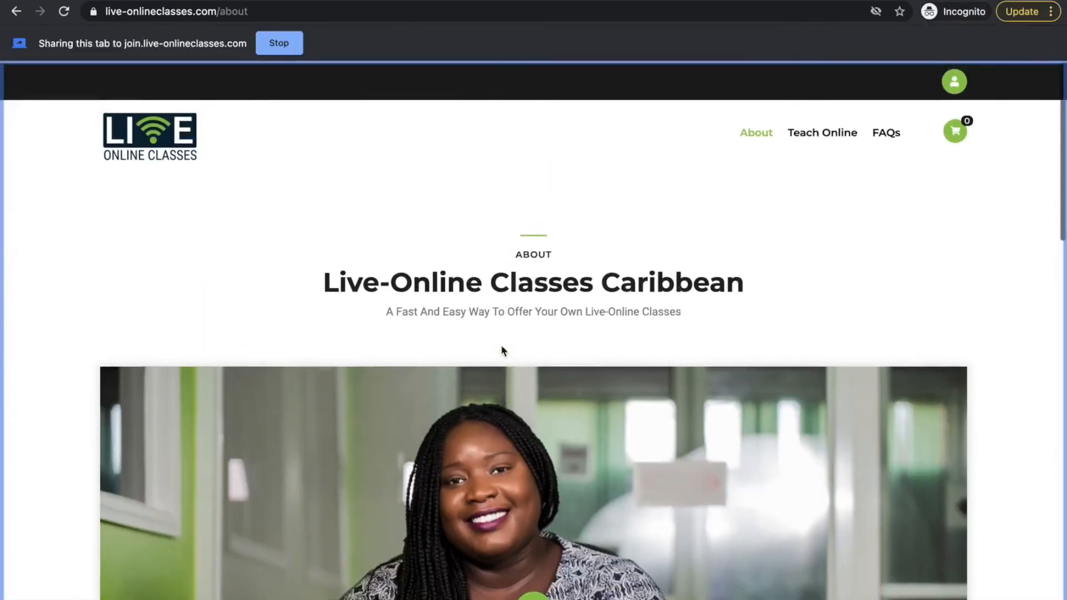
# Look through the shared Live-Online Classes Caribbean About page.
pyautogui.scroll(-2, 503, 351)
pyautogui.scroll(-2, 503, 350)
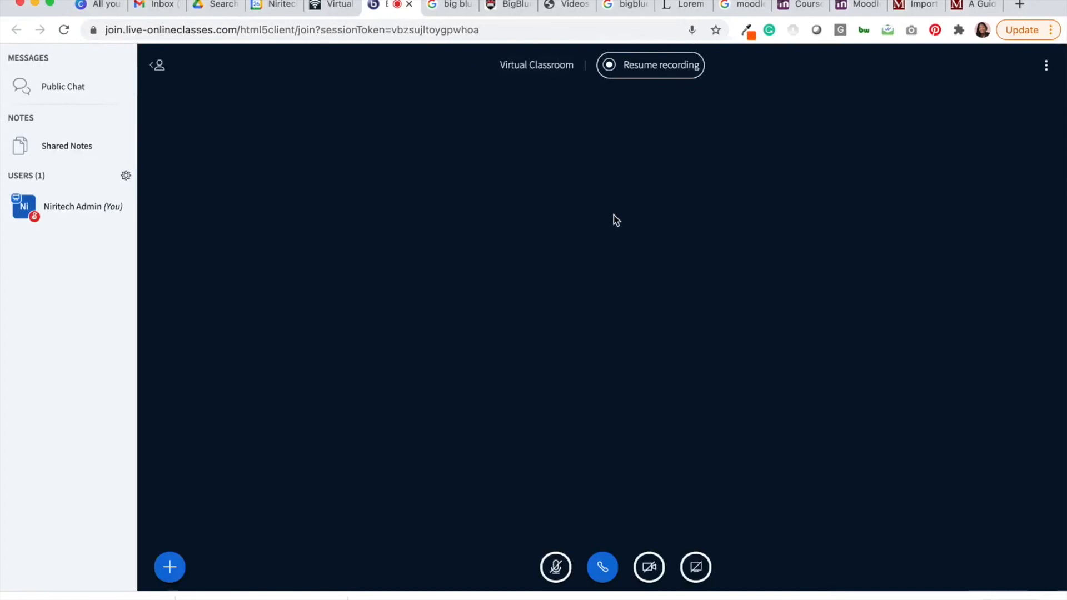
pyautogui.click(1047, 67)
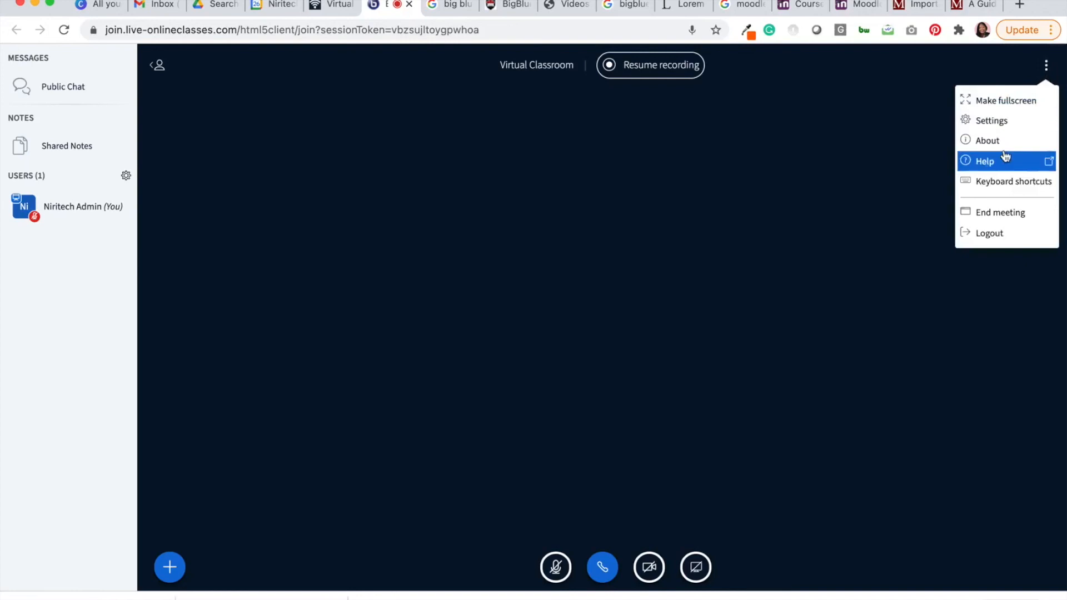
pyautogui.click(1015, 222)
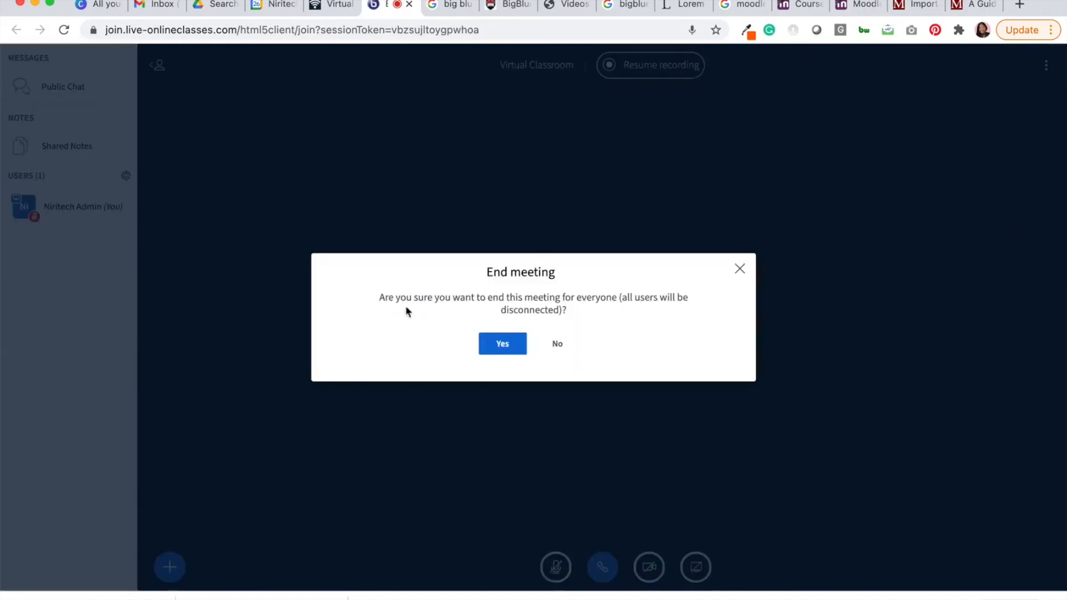
pyautogui.click(740, 271)
# End the Virtual Classroom meeting for everyone and confirm disconnecting all users.
pyautogui.click(1050, 68)
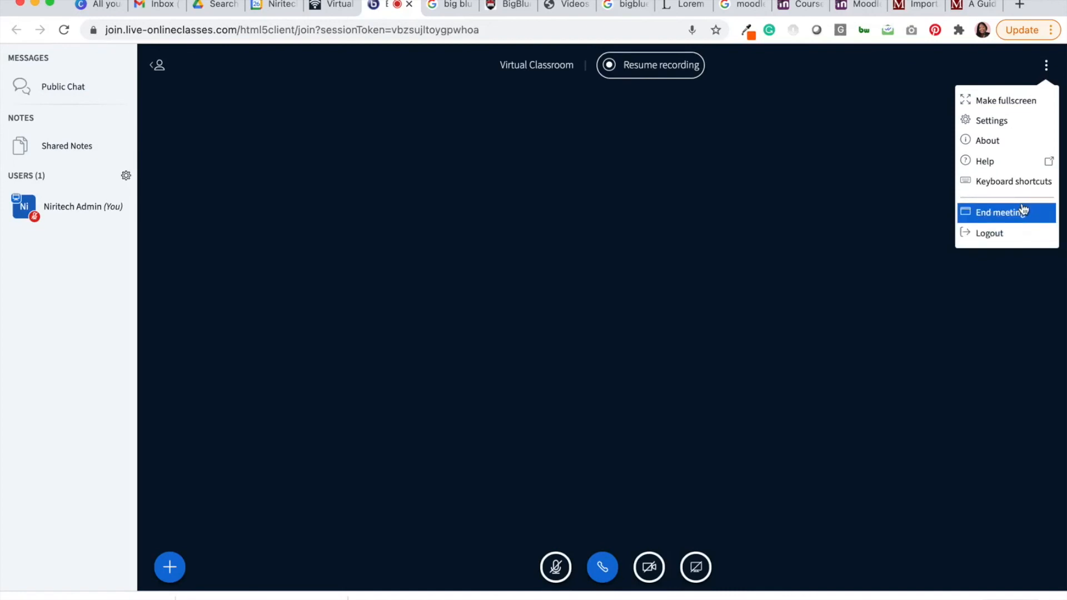
pyautogui.click(992, 220)
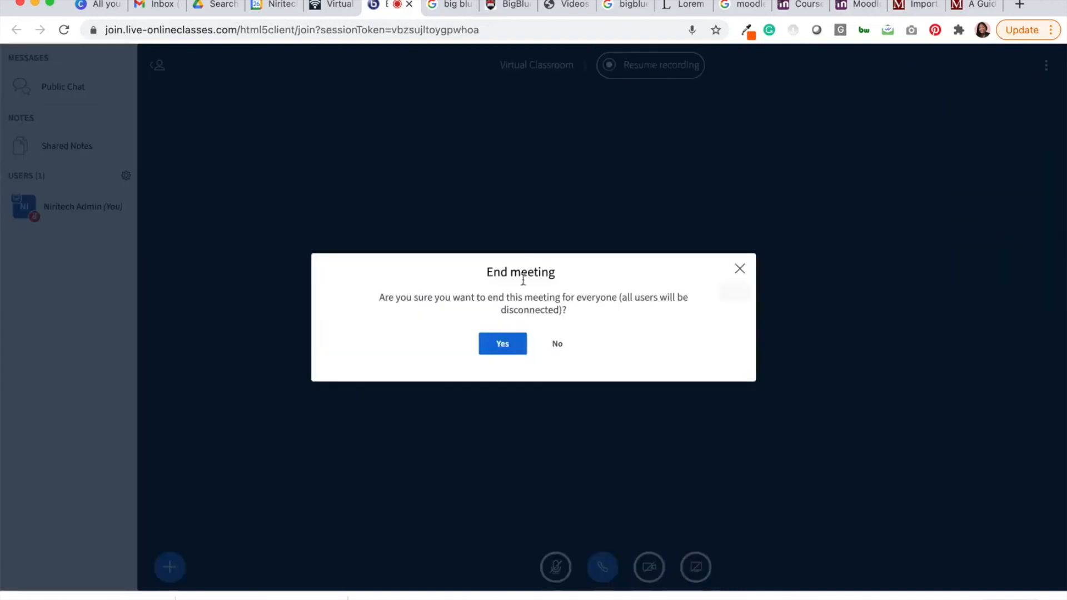
pyautogui.click(499, 346)
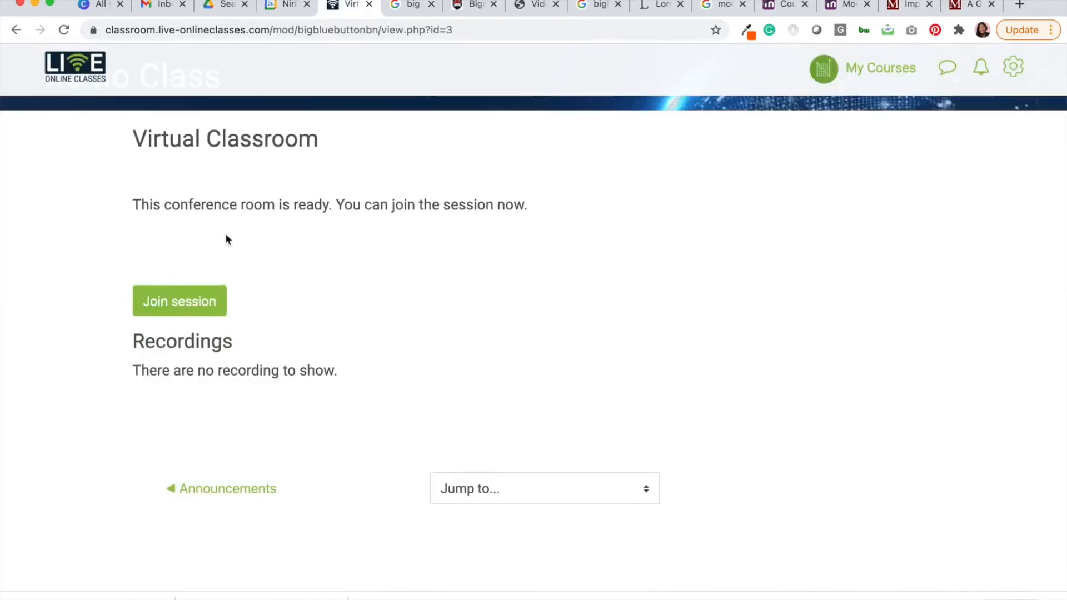
# Examine the Demo Class Virtual Classroom page, including the session status and the Recordings section.
pyautogui.scroll(3, 226, 238)
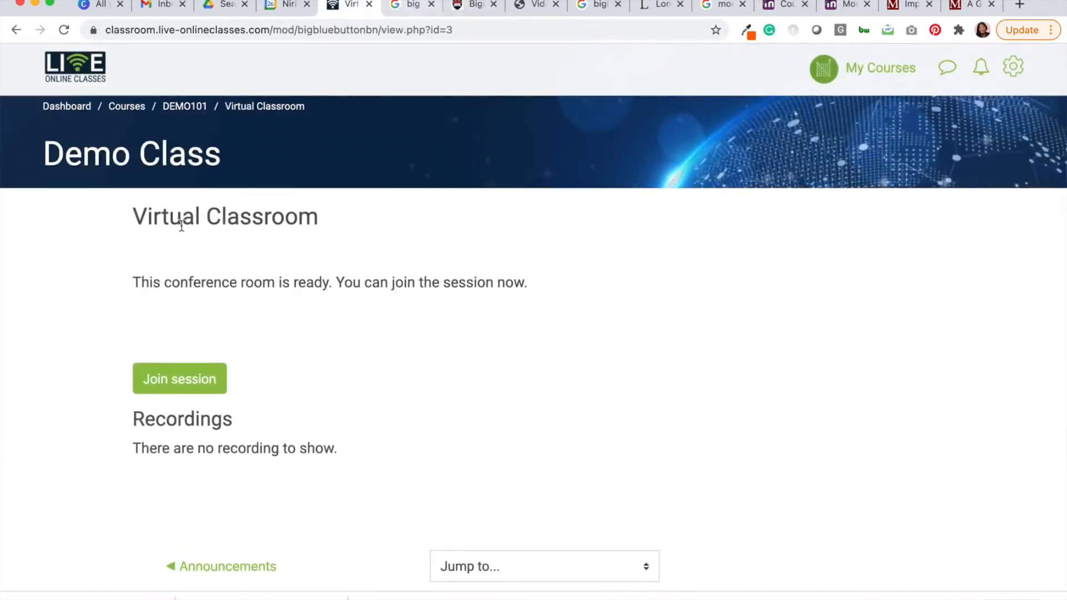
pyautogui.scroll(-2, 189, 223)
pyautogui.scroll(2, 180, 224)
pyautogui.scroll(-3, 326, 441)
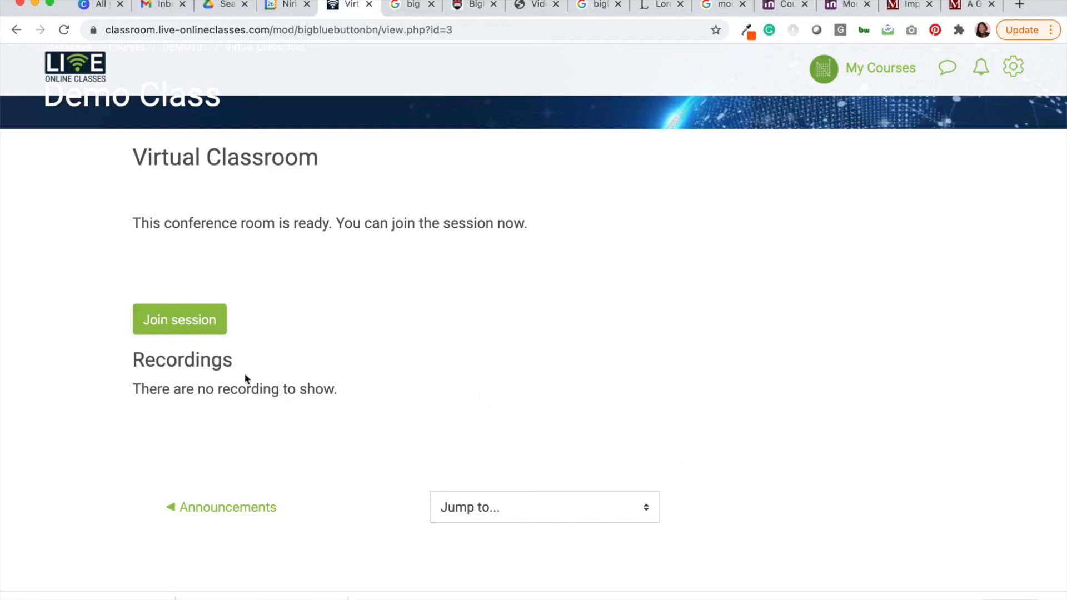
pyautogui.scroll(1, 268, 377)
pyautogui.scroll(2, 269, 377)
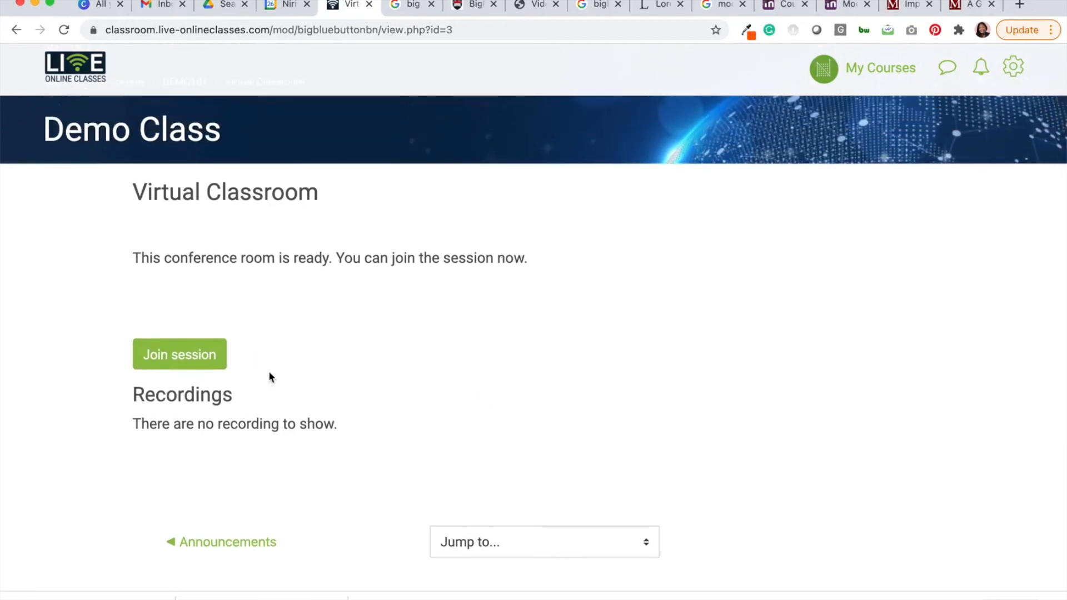